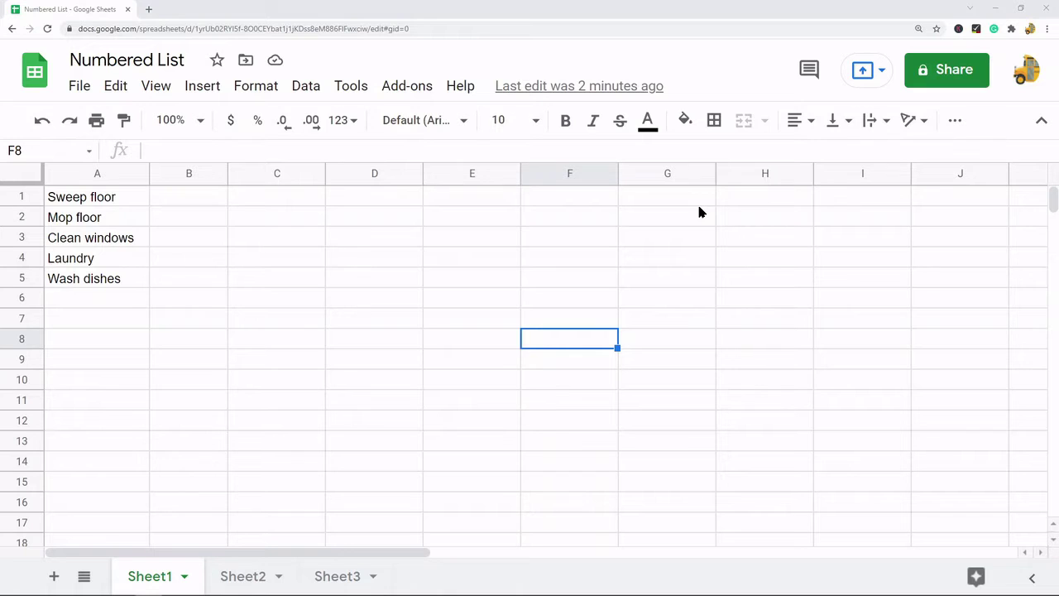
Step: Number the first two chores as 1. Sweep floor and 2. Mop floor
{"action": "left_click_drag", "start_coordinate": [114, 198], "coordinate": [128, 294]}
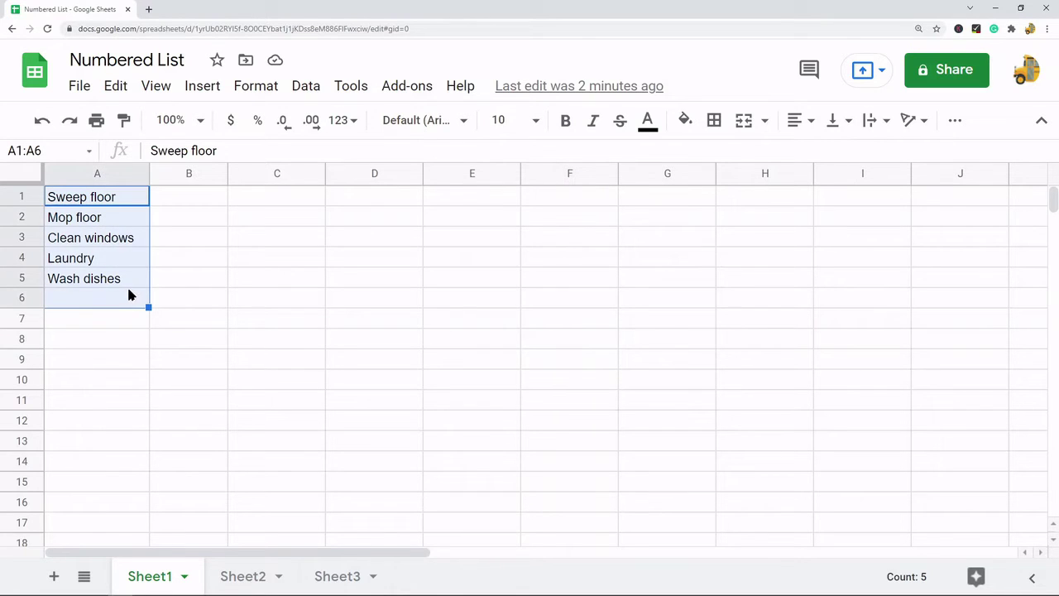
{"action": "left_click", "coordinate": [276, 198]}
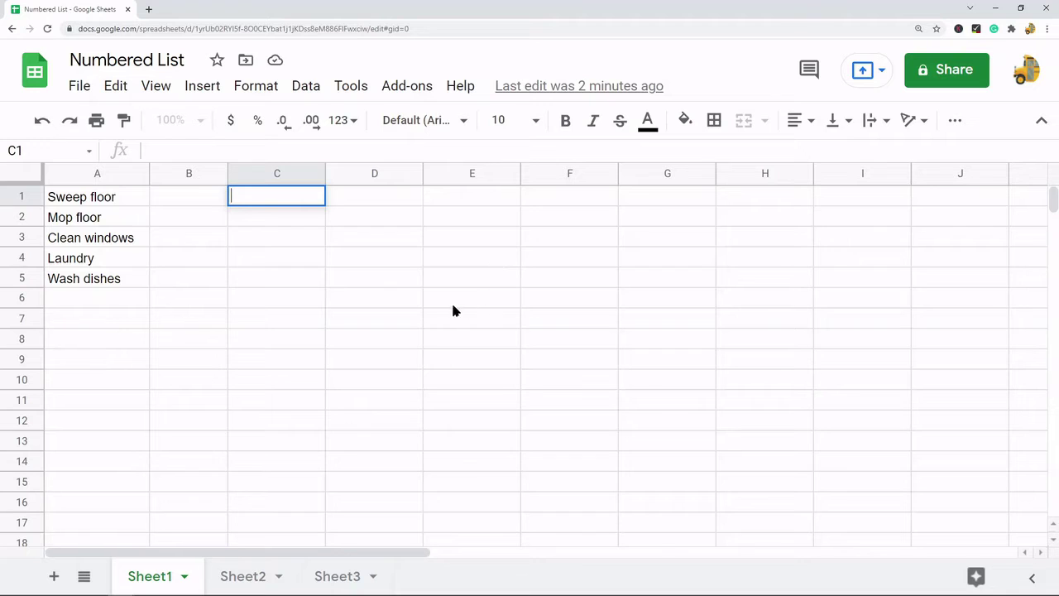
{"action": "left_click", "coordinate": [387, 289]}
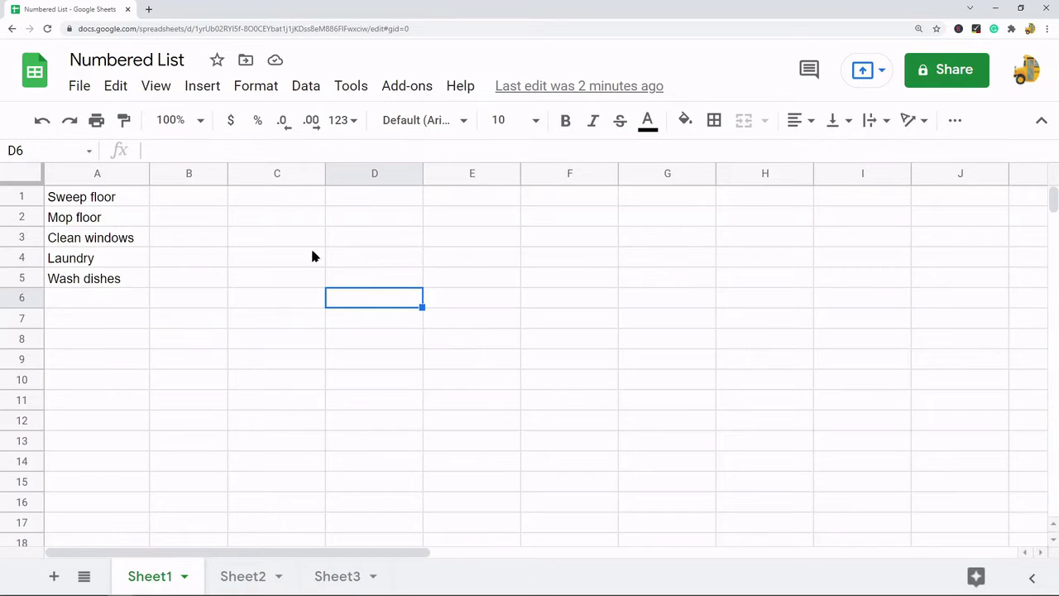
{"action": "double_click", "coordinate": [52, 197]}
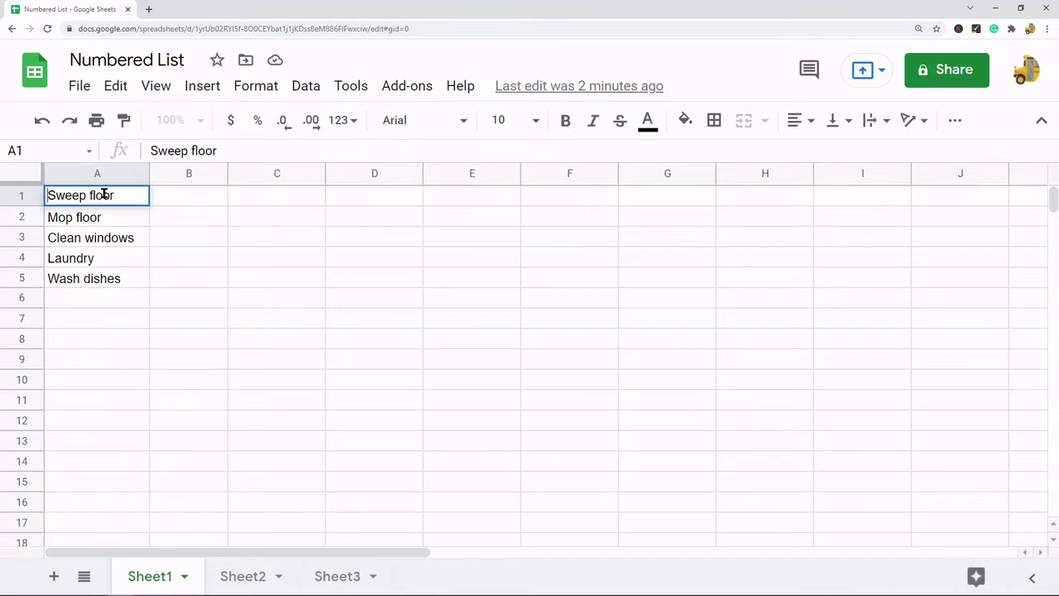
{"action": "type", "text": "1."}
{"action": "double_click", "coordinate": [48, 215]}
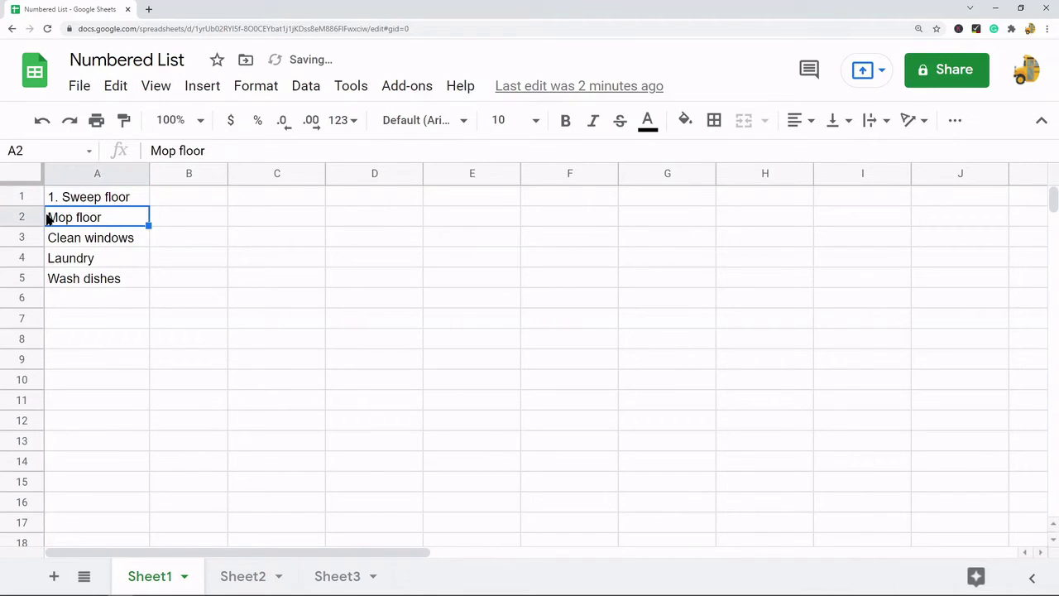
{"action": "type", "text": "2."}
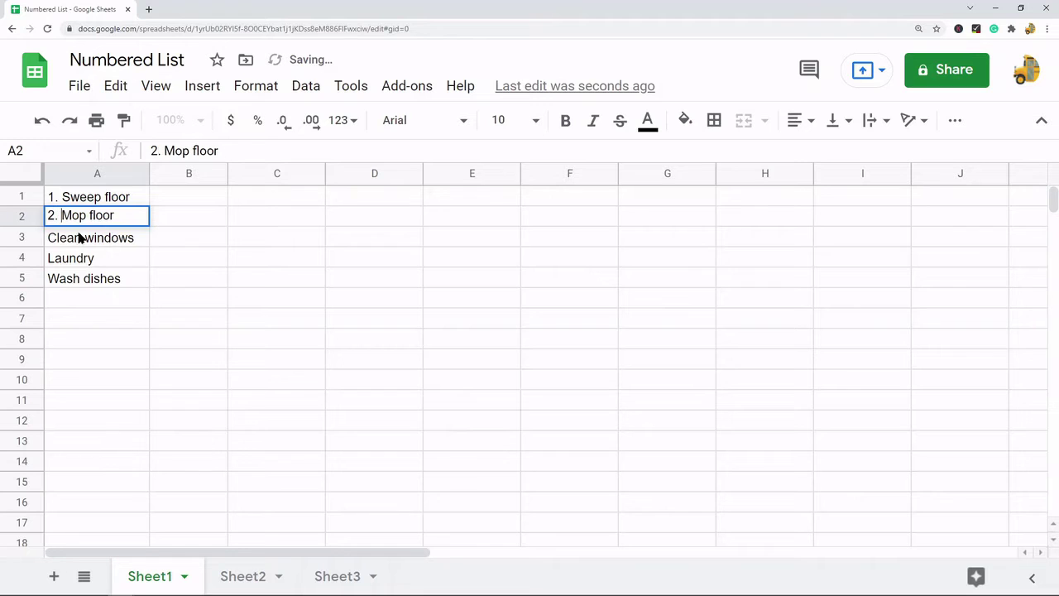
Step: Prefix Clean windows in A3 with 3., moving a misplaced 3. to the start
{"action": "double_click", "coordinate": [54, 237]}
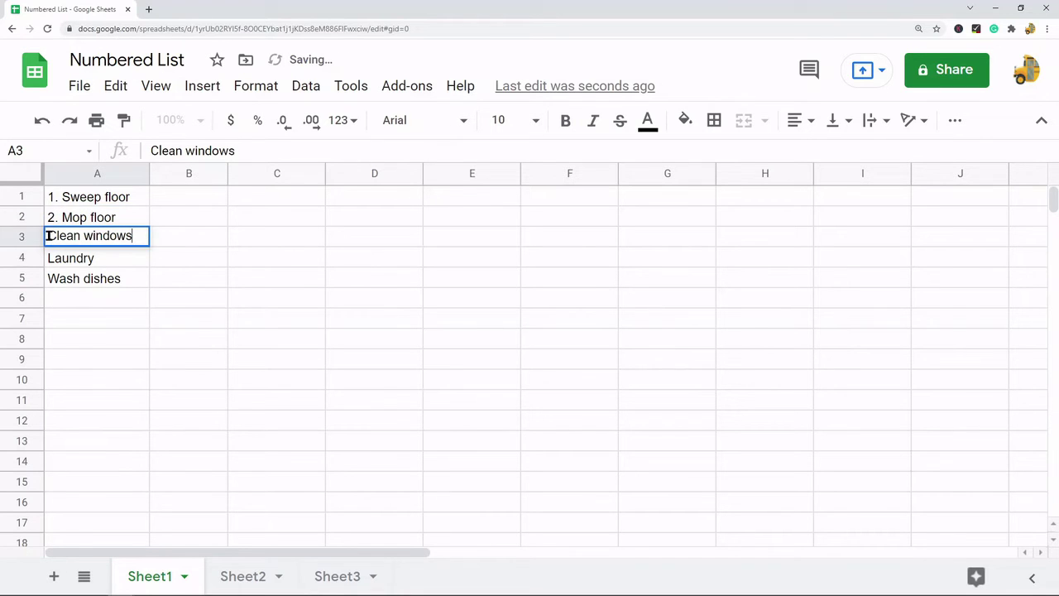
{"action": "type", "text": "3."}
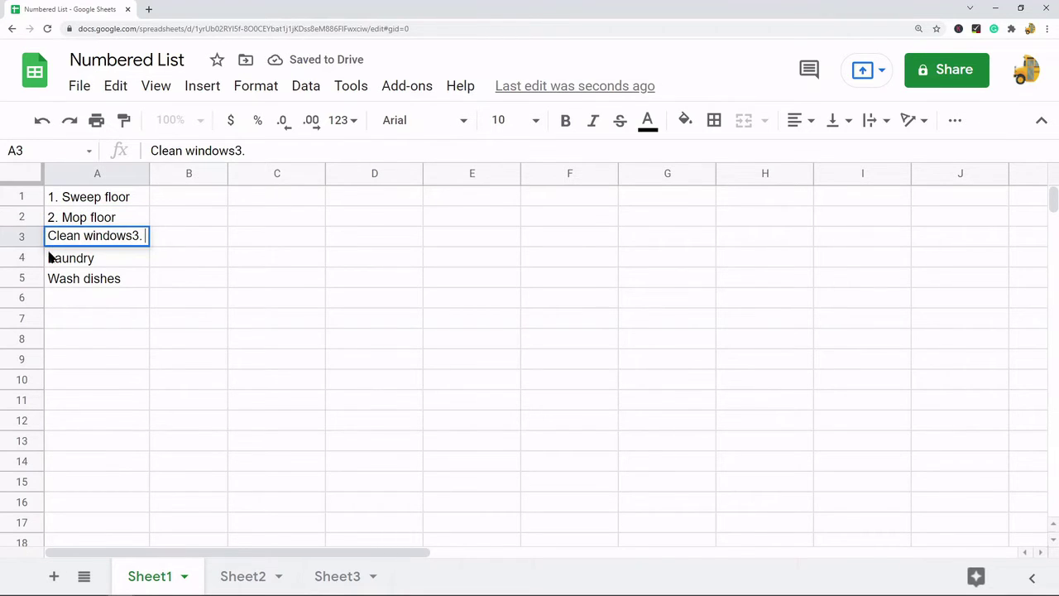
{"action": "key", "text": "BackSpace"}
{"action": "key", "text": "BackSpace"}
{"action": "key", "text": "Home"}
{"action": "type", "text": "3."}
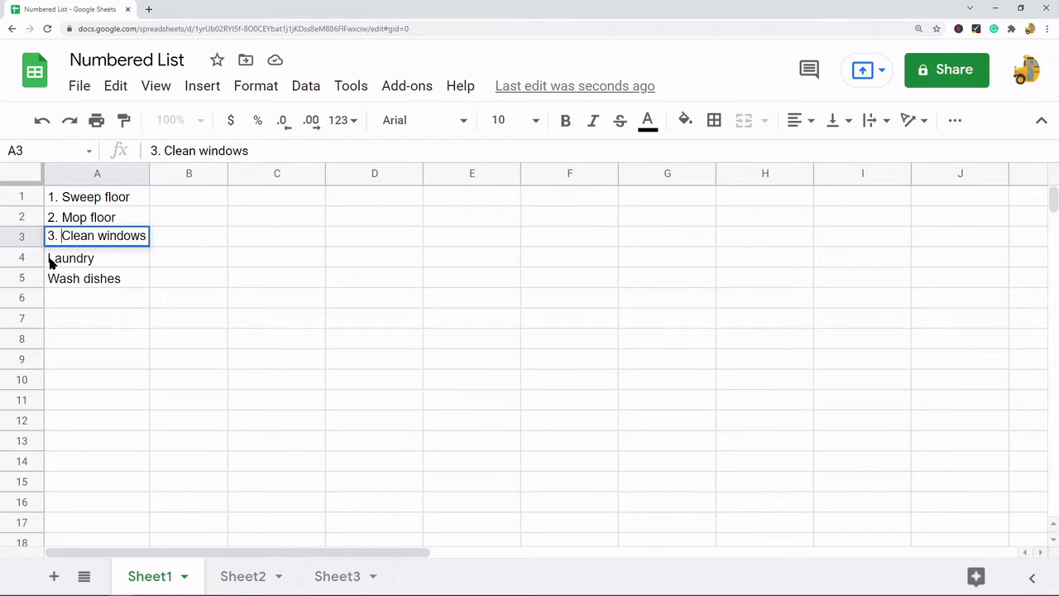
{"action": "left_click", "coordinate": [47, 264]}
Step: Number Laundry and Wash dishes as 4. and 5., then select A1:A5
{"action": "double_click", "coordinate": [47, 264]}
{"action": "type", "text": "4."}
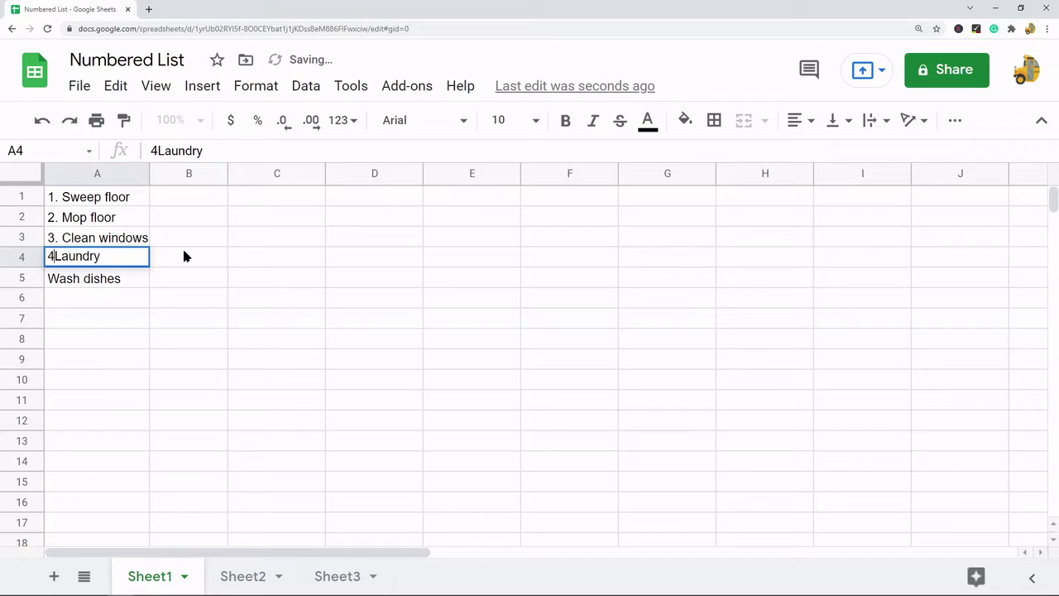
{"action": "left_click", "coordinate": [47, 278]}
{"action": "double_click", "coordinate": [47, 278]}
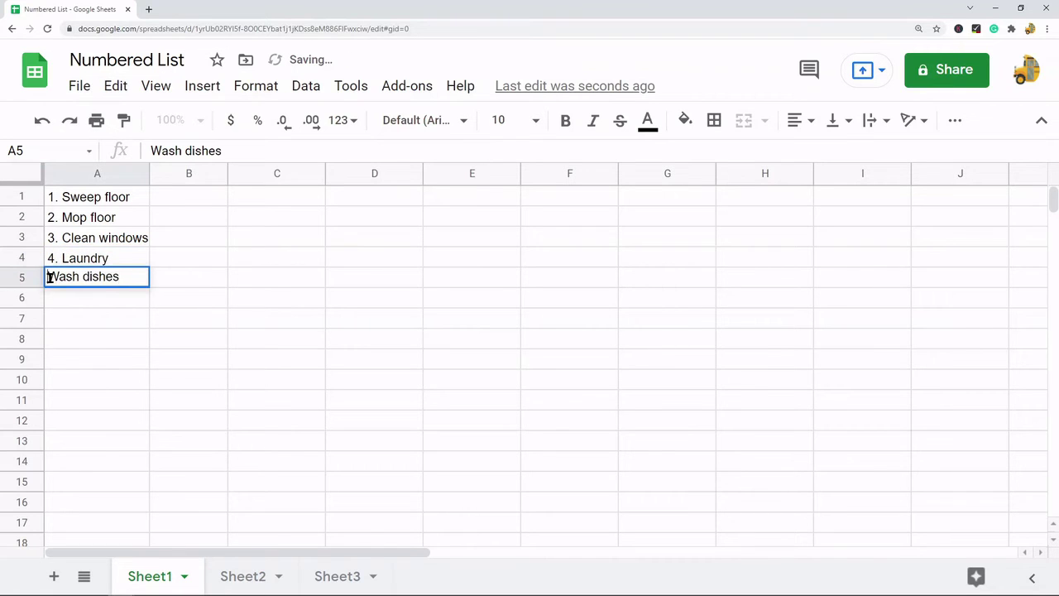
{"action": "type", "text": "5."}
{"action": "left_click", "coordinate": [248, 366]}
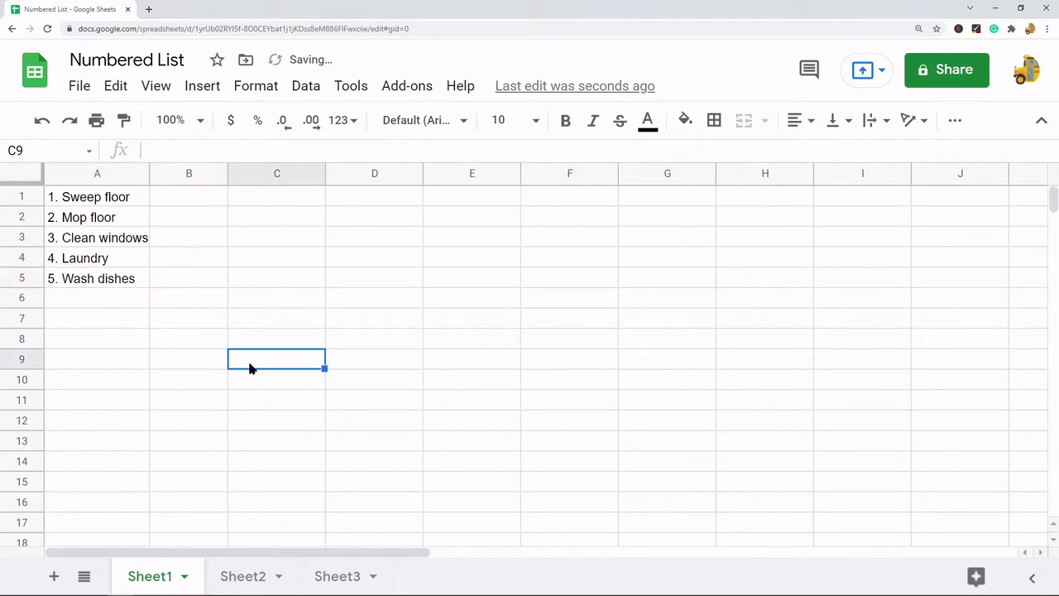
{"action": "left_click_drag", "start_coordinate": [94, 207], "coordinate": [94, 288]}
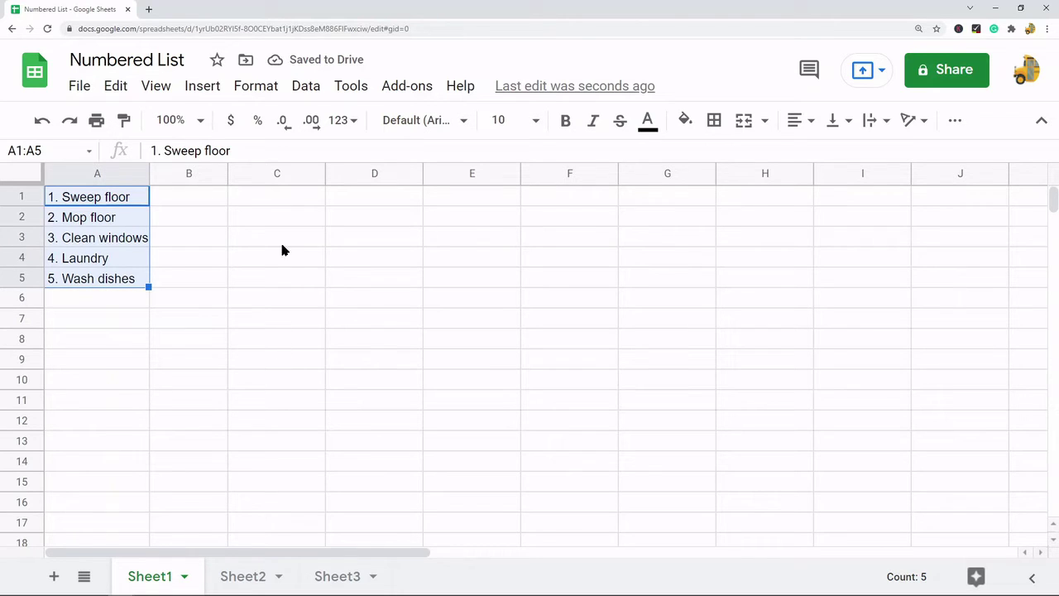
Step: On Sheet2, fill A2:A6 with the series 1 to 5 beside the chores
{"action": "left_click", "coordinate": [246, 573]}
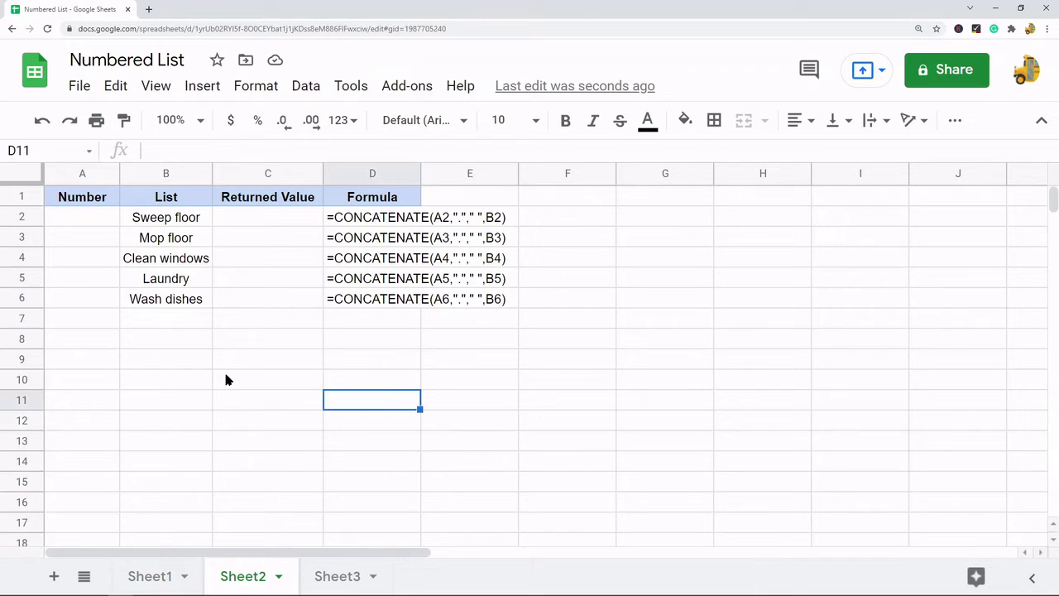
{"action": "left_click", "coordinate": [182, 219]}
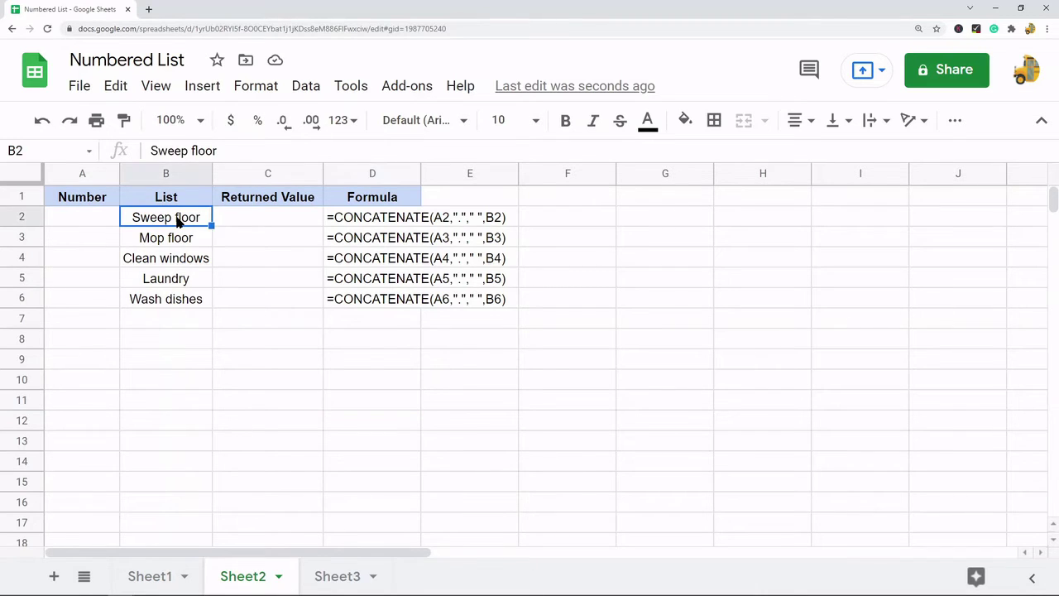
{"action": "left_click_drag", "start_coordinate": [182, 221], "coordinate": [177, 301]}
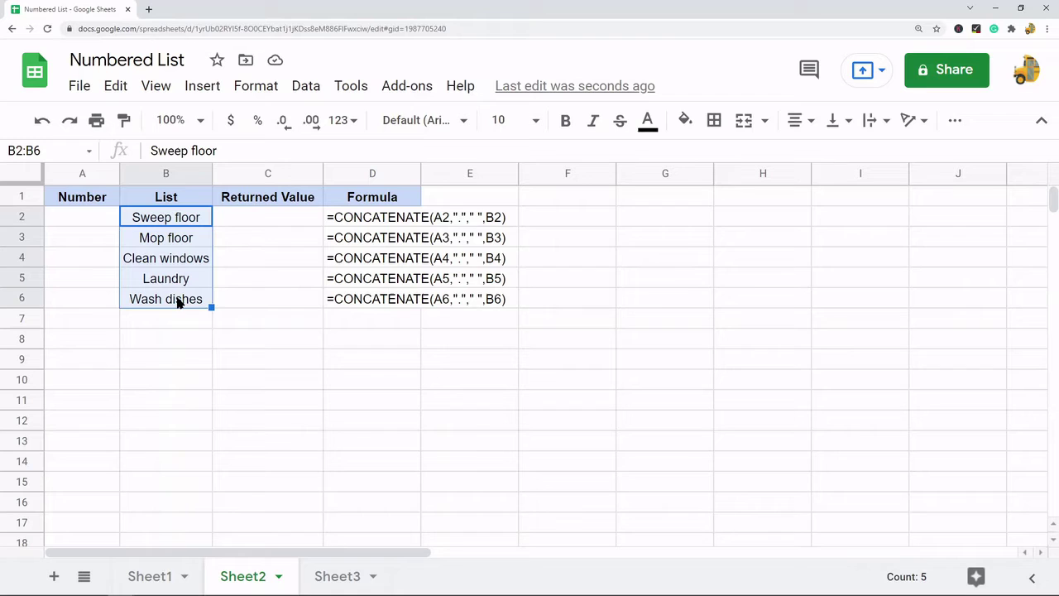
{"action": "double_click", "coordinate": [94, 218]}
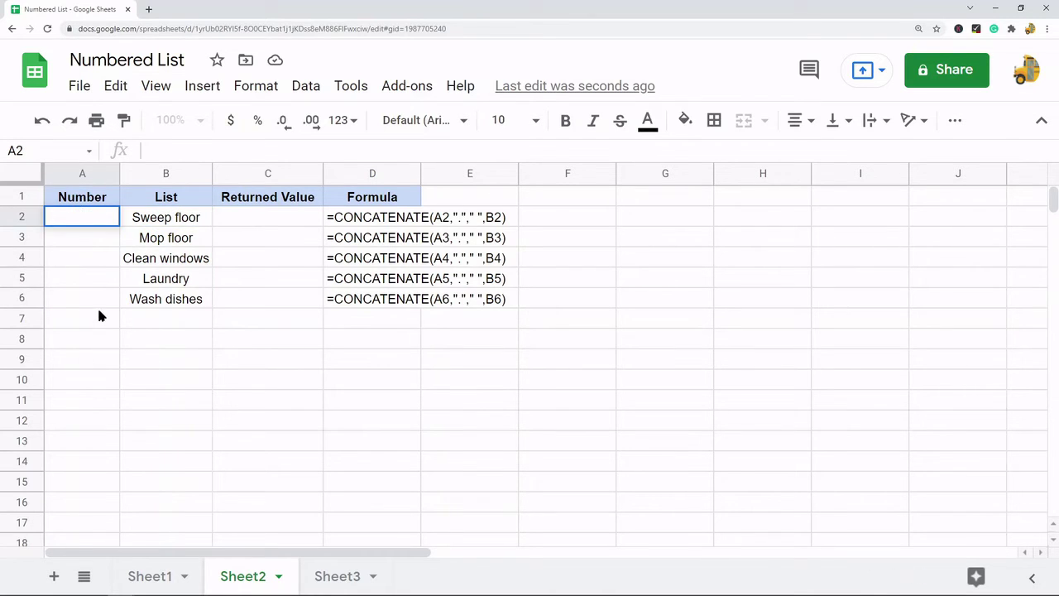
{"action": "type", "text": "1"}
{"action": "key", "text": "Return"}
{"action": "type", "text": "2"}
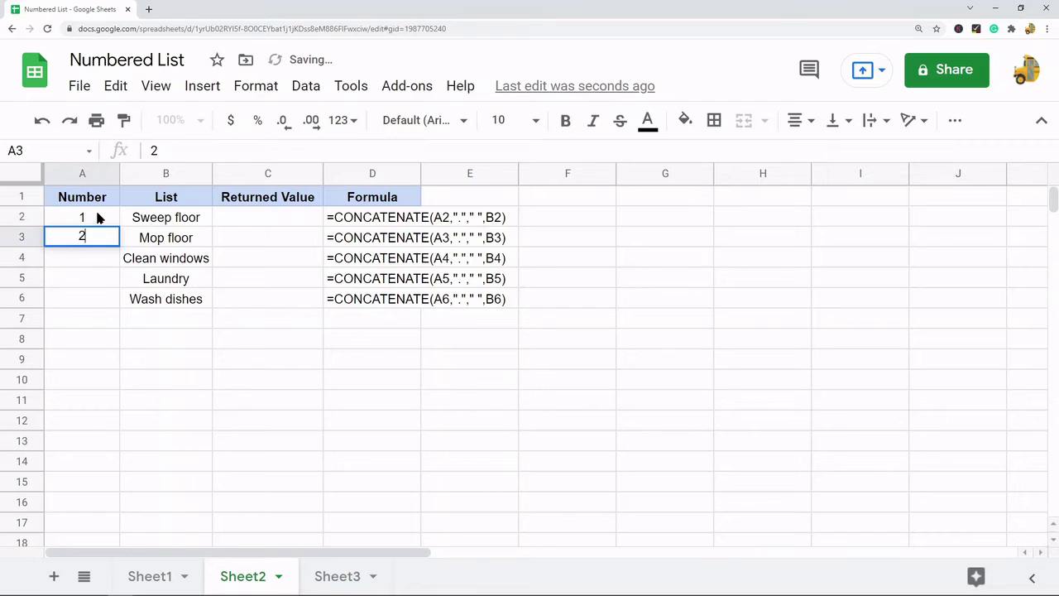
{"action": "left_click_drag", "start_coordinate": [100, 216], "coordinate": [122, 301]}
Step: Review the Number, List and Returned Value columns, then return to Sheet1
{"action": "left_click", "coordinate": [89, 217]}
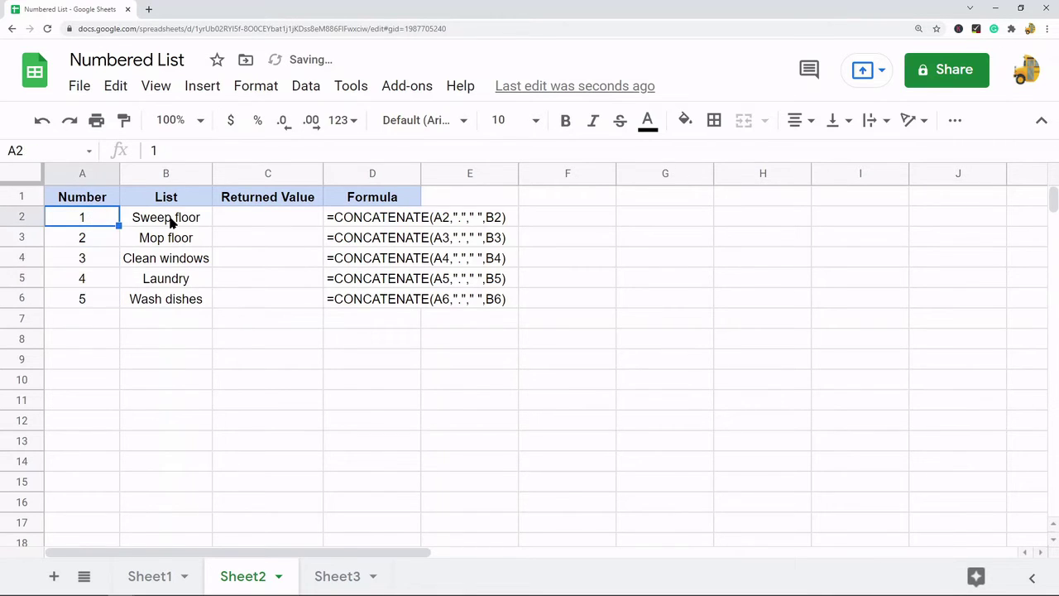
{"action": "left_click_drag", "start_coordinate": [170, 220], "coordinate": [173, 295]}
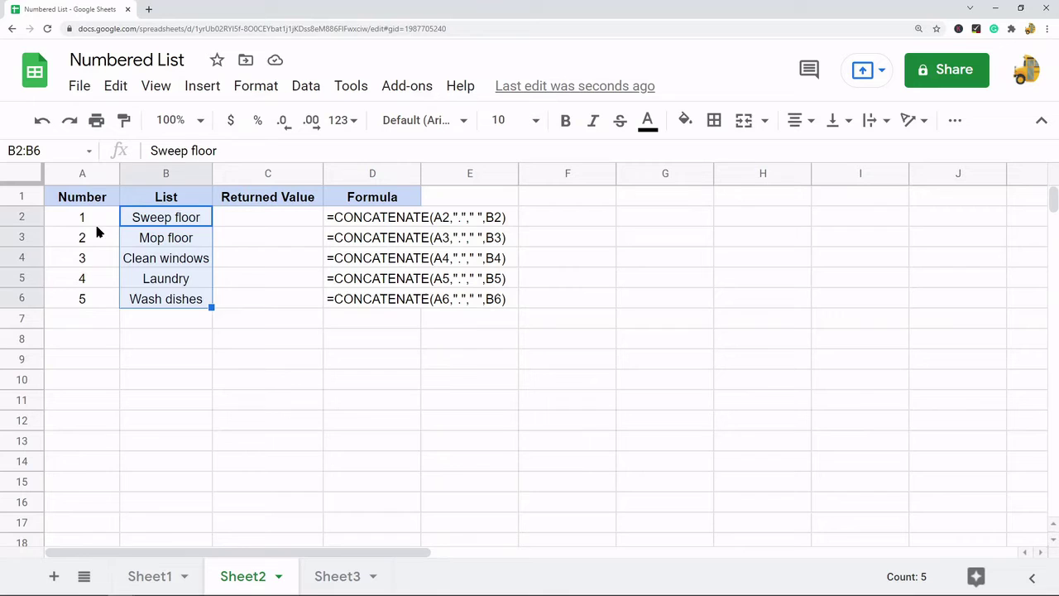
{"action": "left_click_drag", "start_coordinate": [94, 220], "coordinate": [106, 305]}
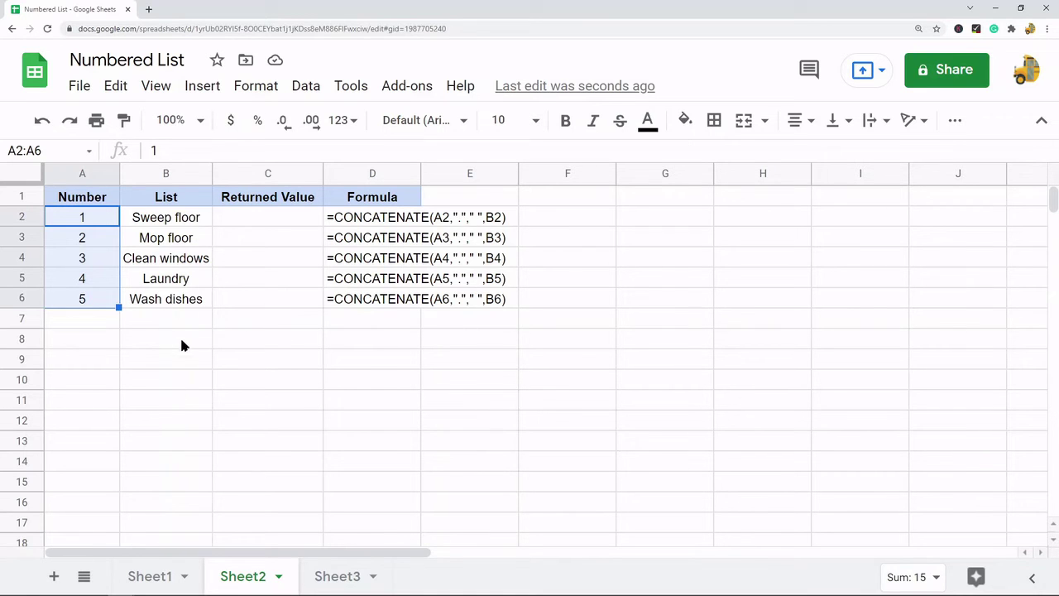
{"action": "left_click_drag", "start_coordinate": [170, 319], "coordinate": [166, 438]}
{"action": "scroll", "coordinate": [308, 297], "scroll_direction": "up", "scroll_amount": 3}
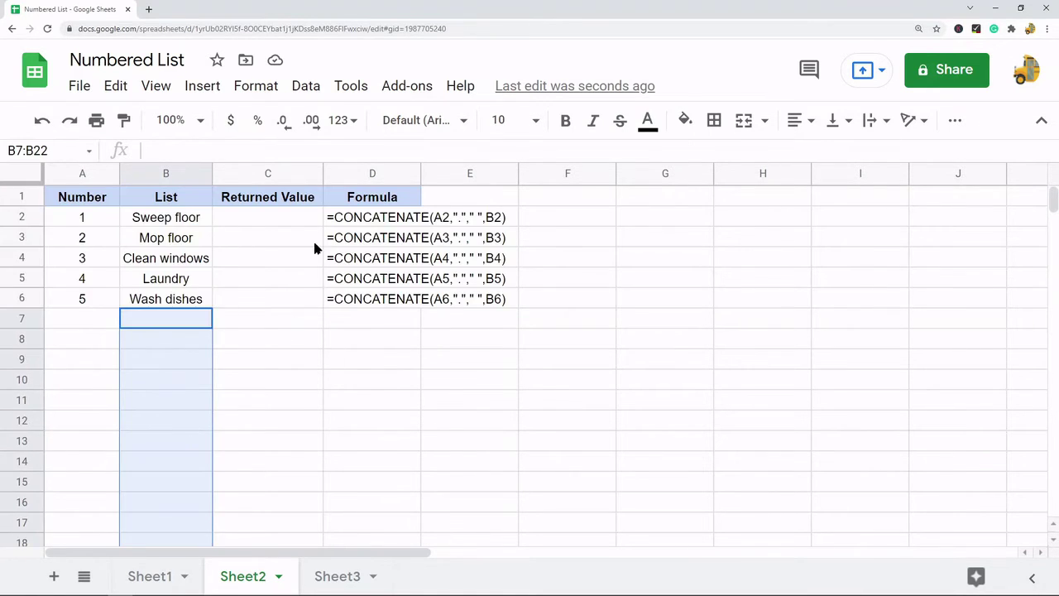
{"action": "left_click", "coordinate": [281, 215]}
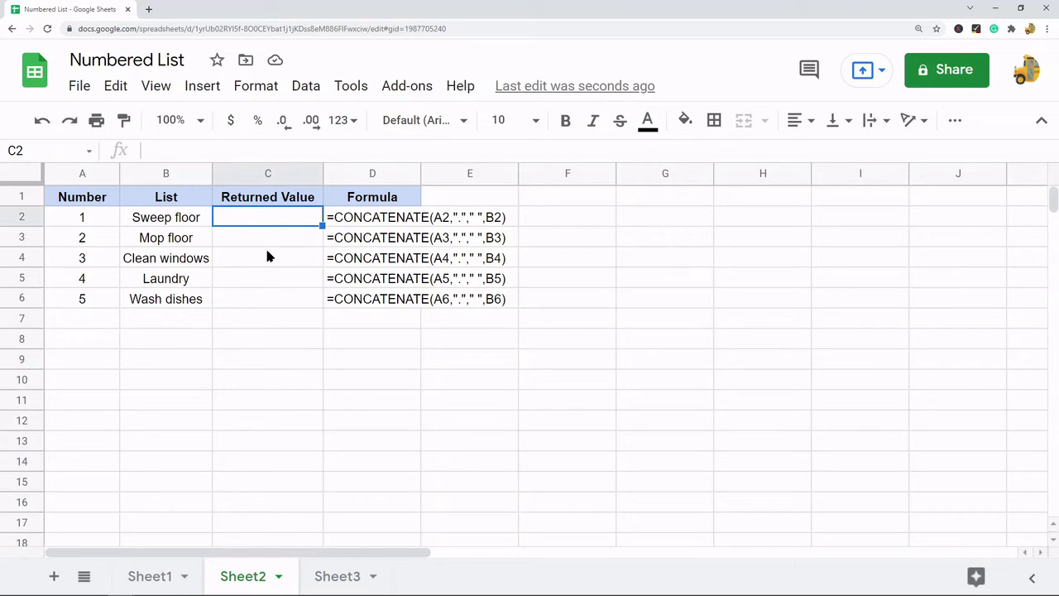
{"action": "left_click_drag", "start_coordinate": [271, 235], "coordinate": [274, 544]}
{"action": "scroll", "coordinate": [396, 316], "scroll_direction": "up", "scroll_amount": 5}
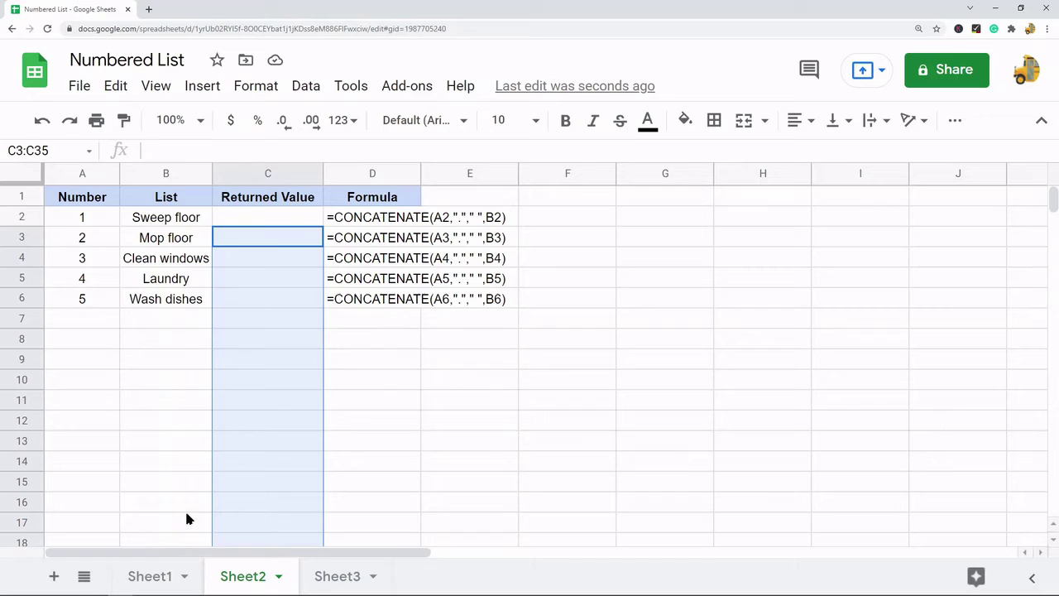
{"action": "left_click", "coordinate": [140, 574]}
Step: Enter 6. in A6 and 7. in A7 on Sheet1, then go to Sheet2
{"action": "left_click", "coordinate": [68, 297]}
{"action": "double_click", "coordinate": [89, 298]}
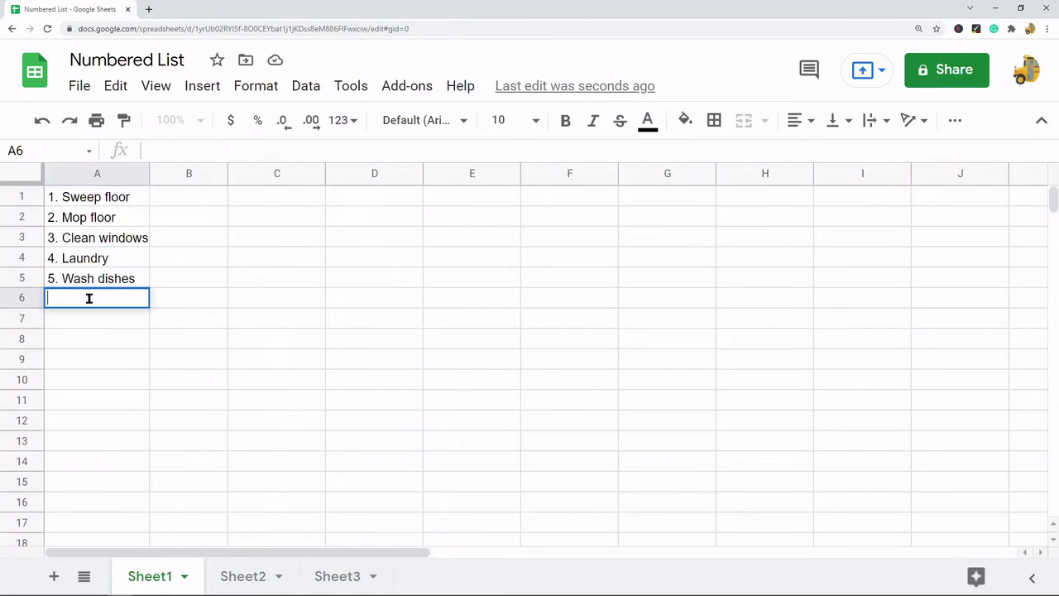
{"action": "type", "text": "6."}
{"action": "key", "text": "Return"}
{"action": "type", "text": "7."}
{"action": "left_click", "coordinate": [131, 373]}
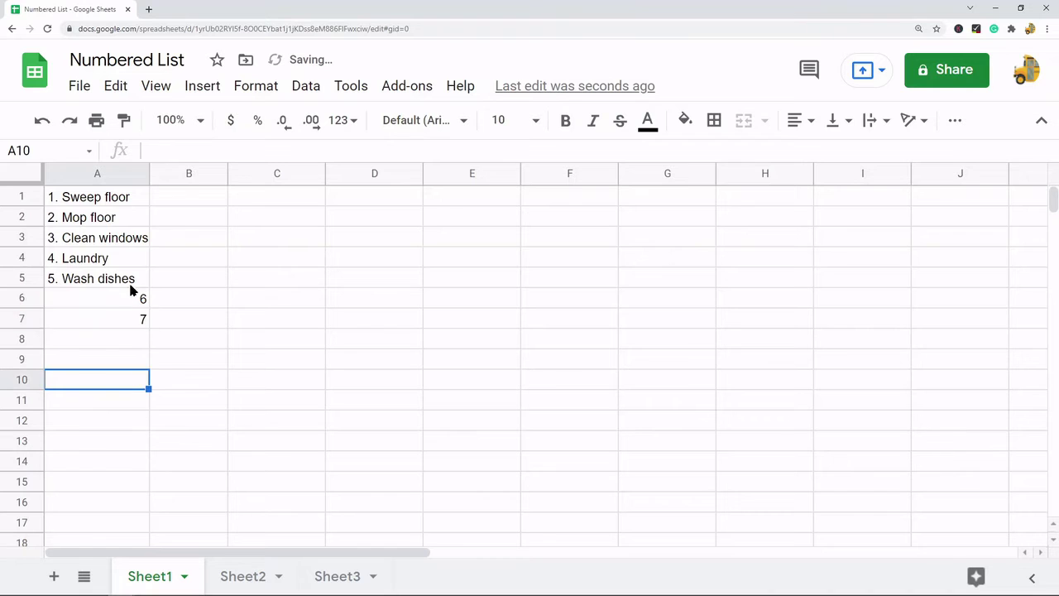
{"action": "left_click", "coordinate": [253, 577]}
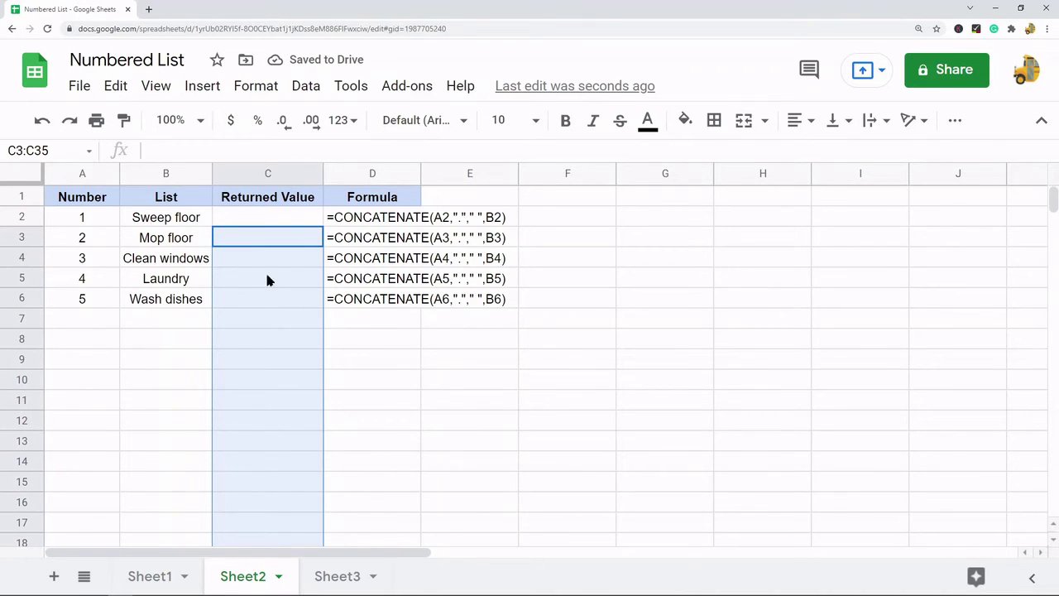
Step: Enter =CONCATENATE(A2,"."," ",B2) in C2 so it shows 1. Sweep floor
{"action": "left_click", "coordinate": [269, 217]}
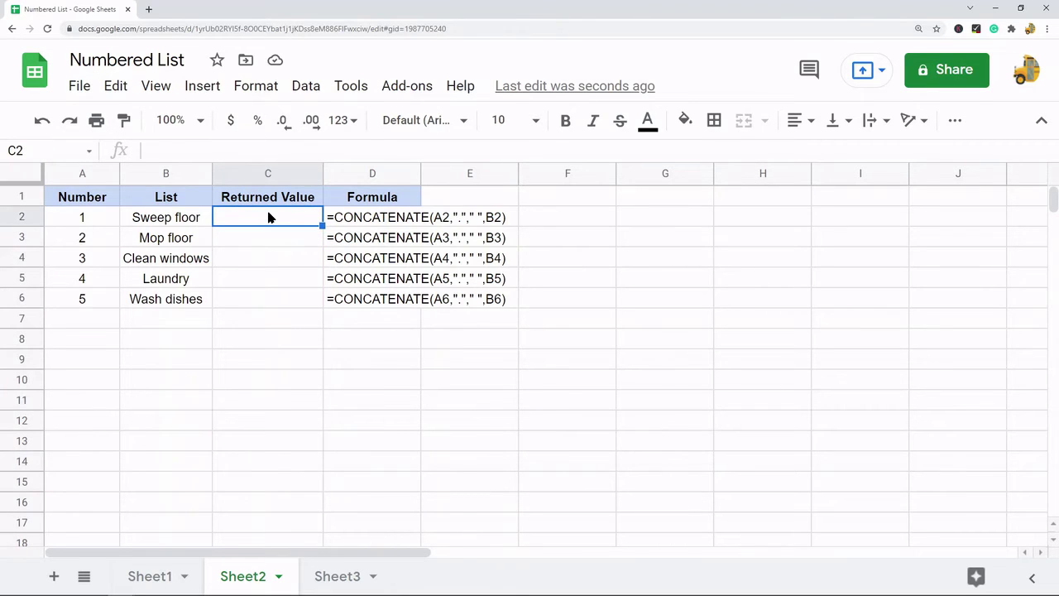
{"action": "type", "text": "=conc"}
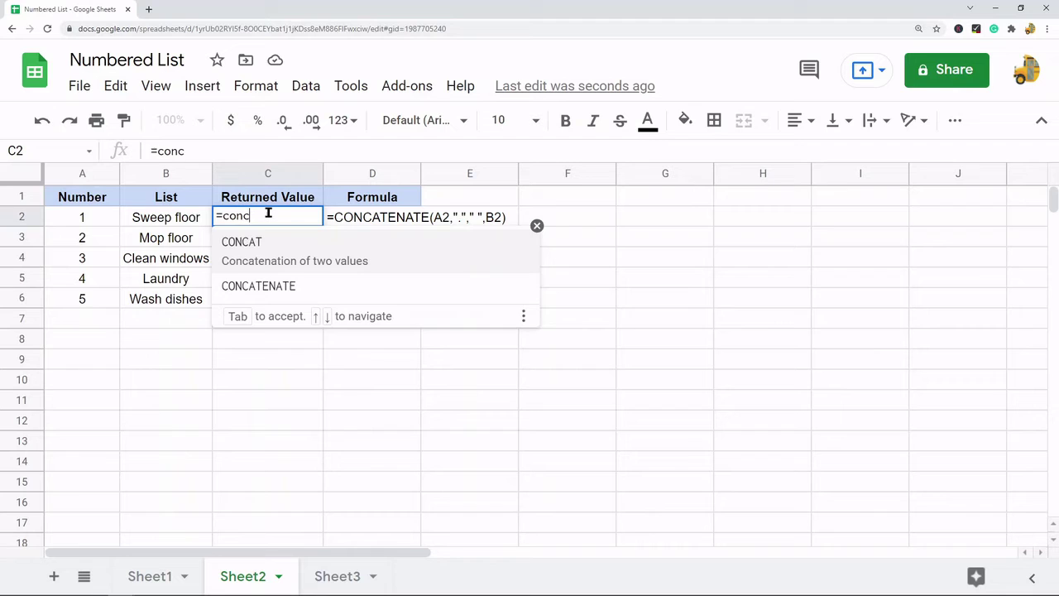
{"action": "type", "text": "ate"}
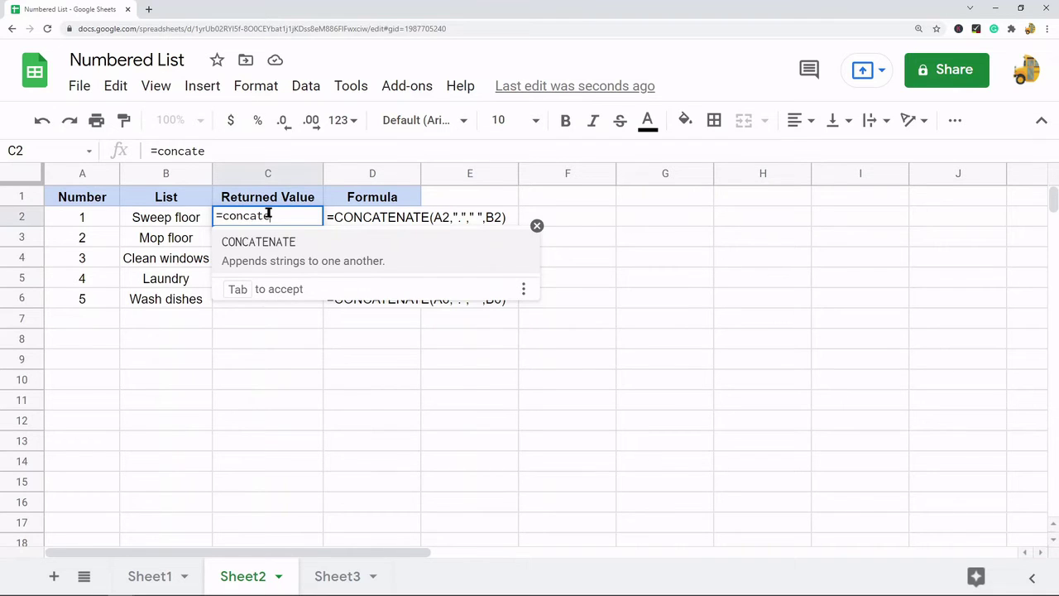
{"action": "key", "text": "Tab"}
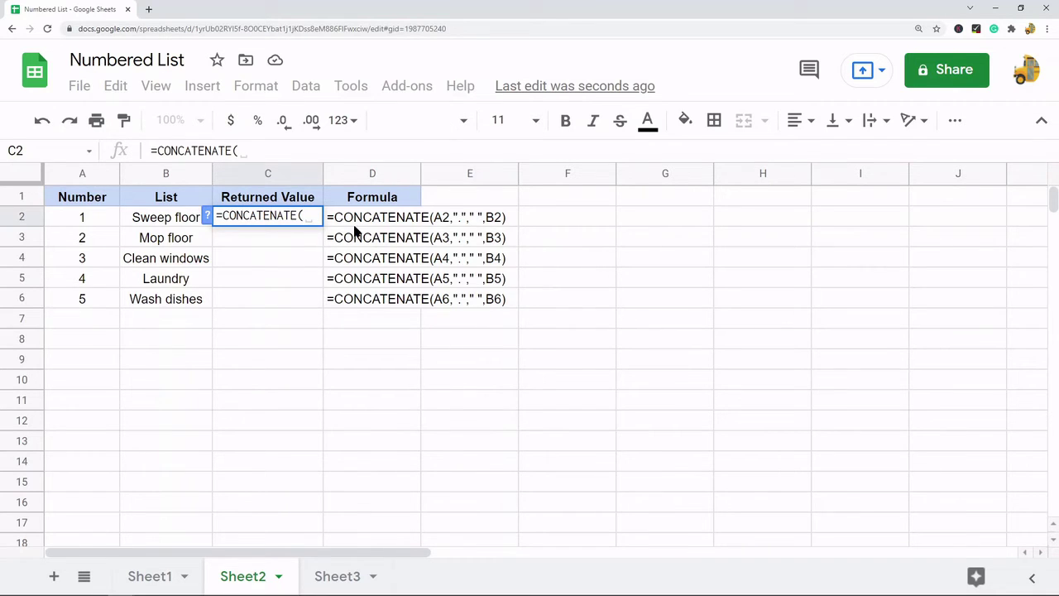
{"action": "left_click", "coordinate": [83, 217]}
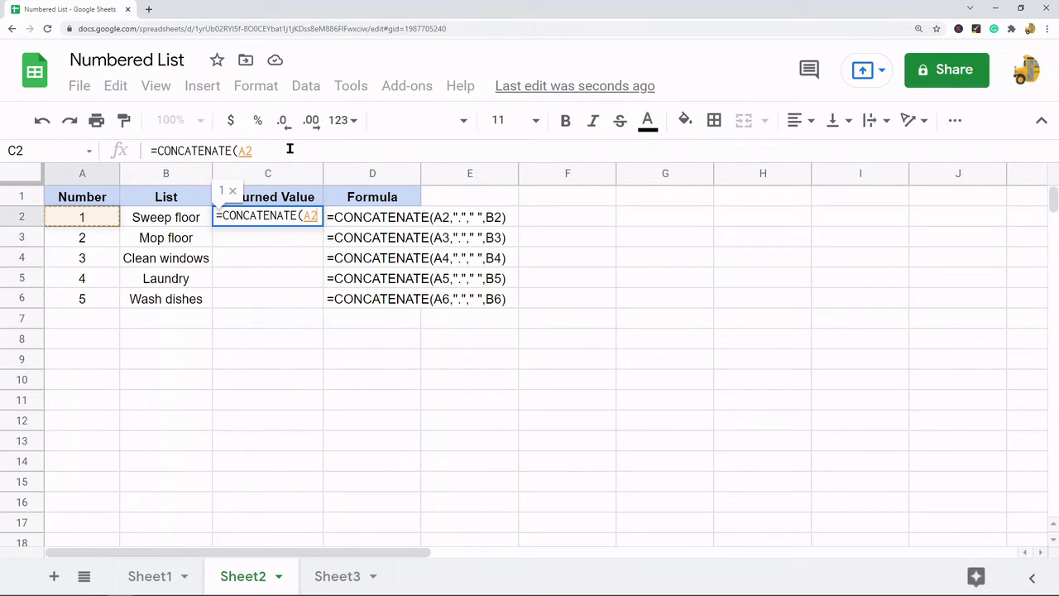
{"action": "left_click", "coordinate": [291, 152]}
{"action": "type", "text": ","}
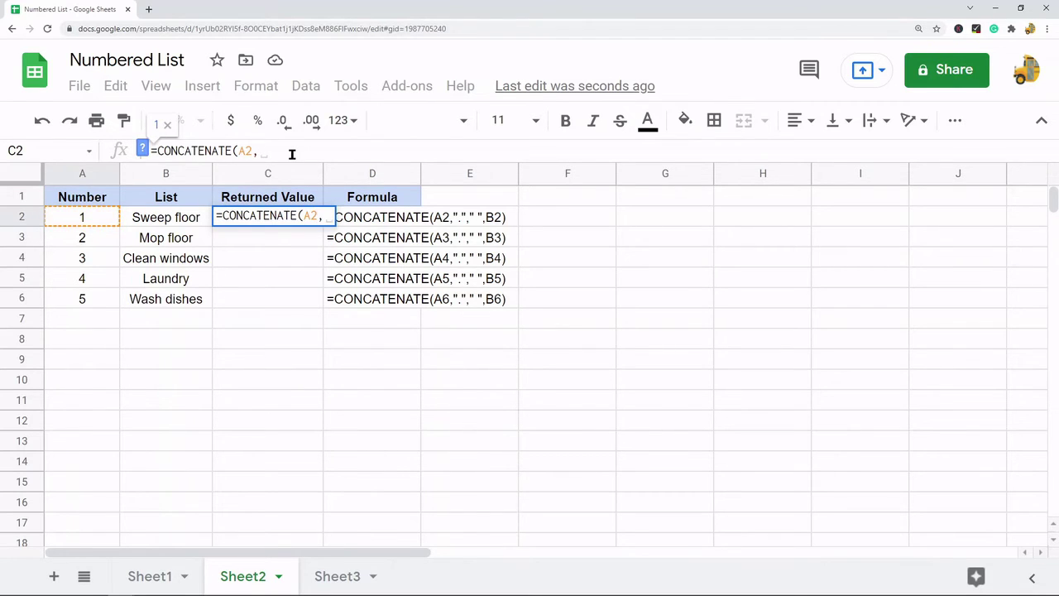
{"action": "type", "text": "\""}
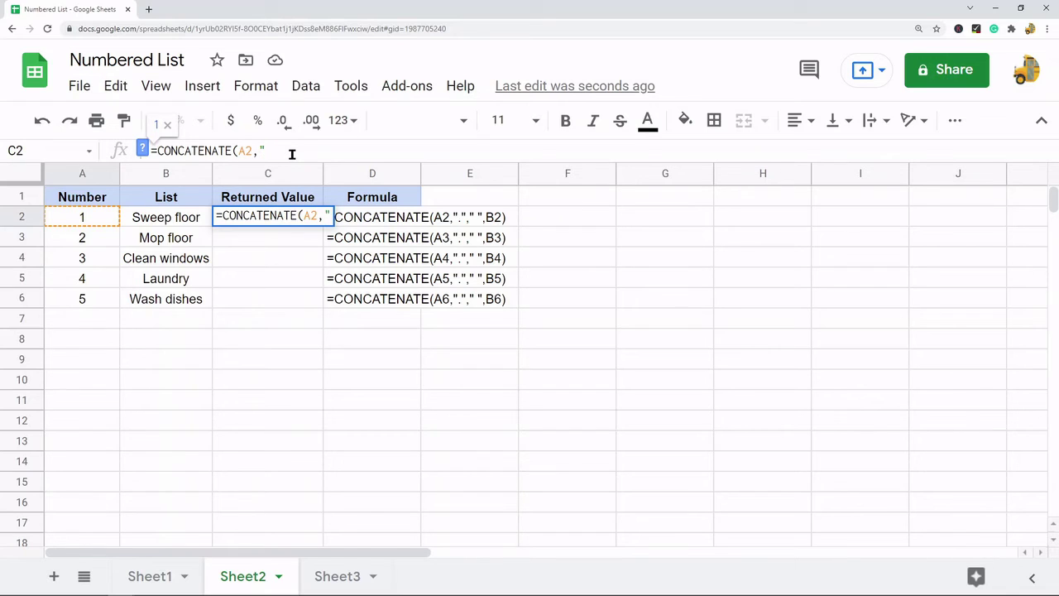
{"action": "type", "text": ".\","}
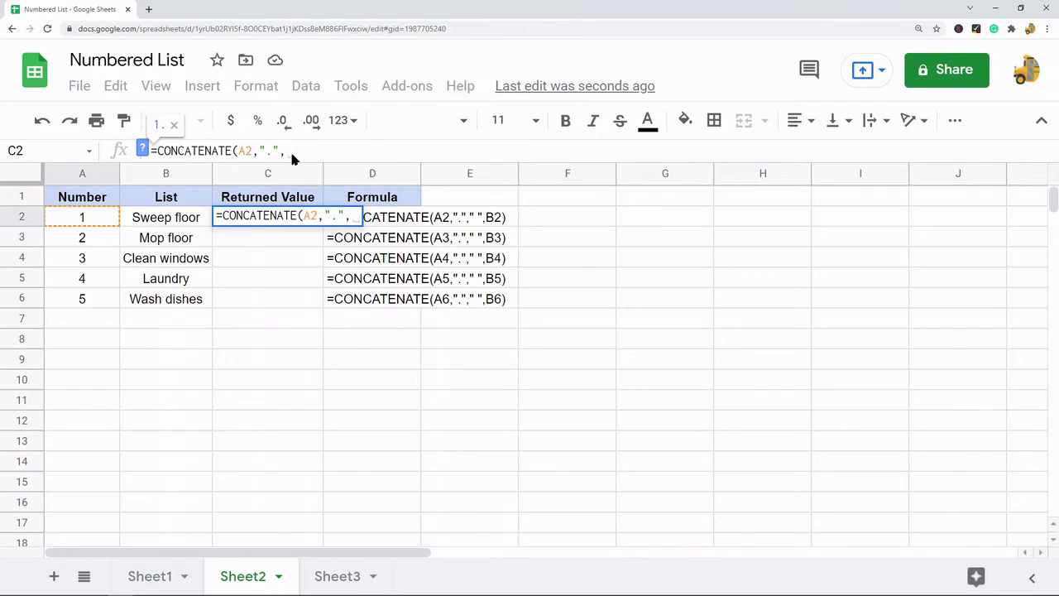
{"action": "type", "text": "\""}
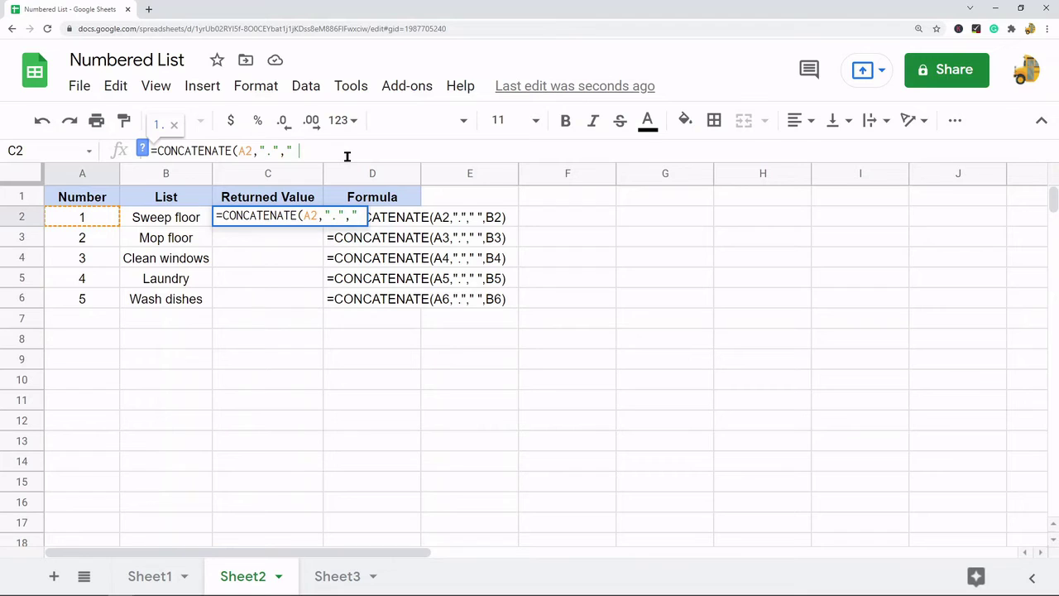
{"action": "type", "text": " \","}
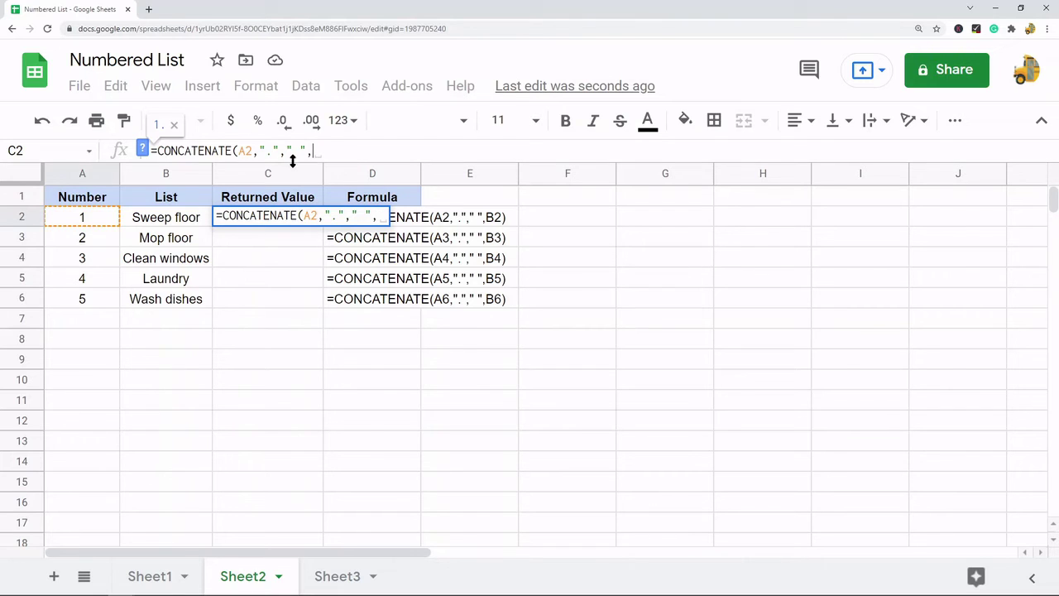
{"action": "left_click", "coordinate": [157, 223]}
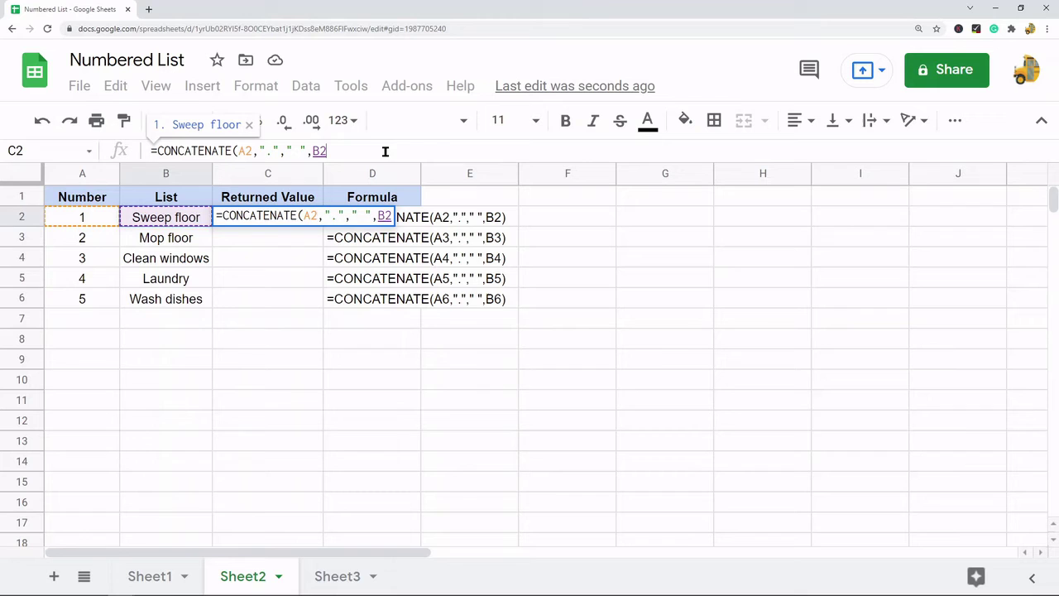
{"action": "type", "text": ")"}
{"action": "key", "text": "Return"}
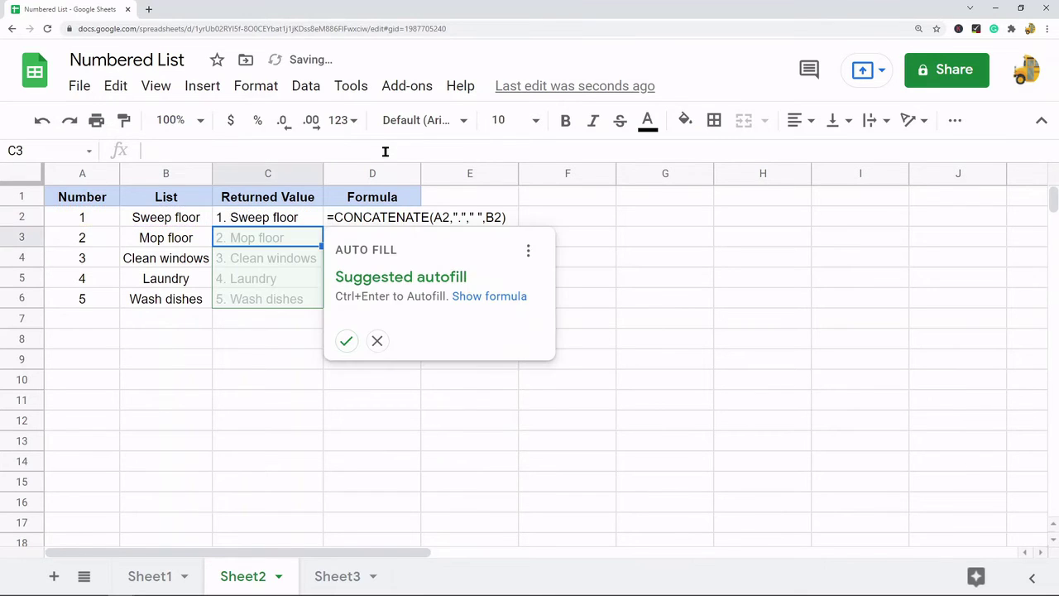
Step: Copy the C2 formula into C3:C6, giving 2. Mop floor through 5. Wash dishes
{"action": "left_click", "coordinate": [269, 216]}
{"action": "key", "text": "ctrl+c"}
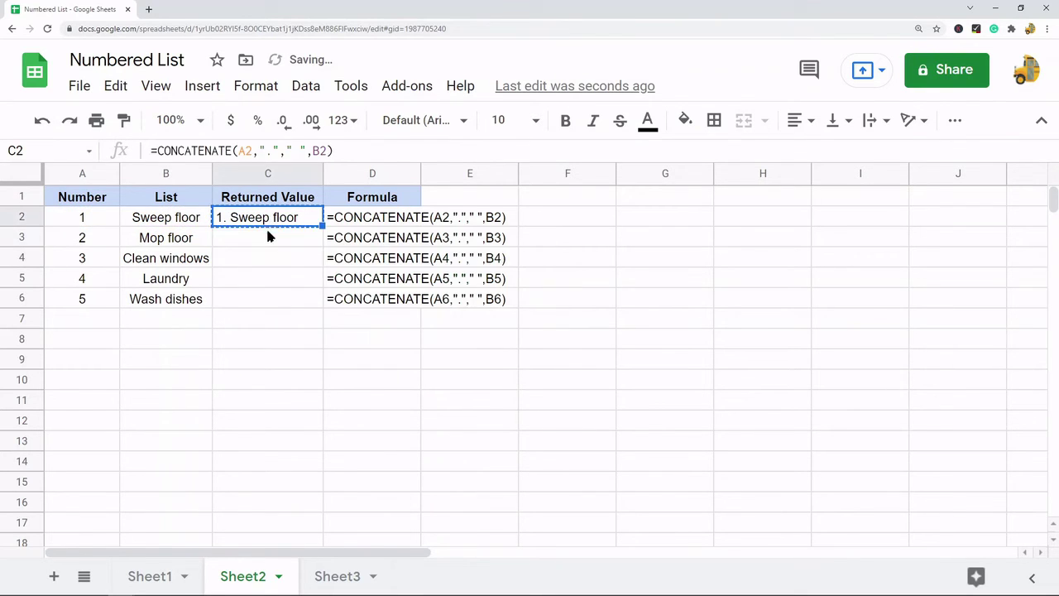
{"action": "left_click_drag", "start_coordinate": [268, 238], "coordinate": [267, 299]}
{"action": "key", "text": "ctrl+v"}
{"action": "left_click", "coordinate": [284, 377]}
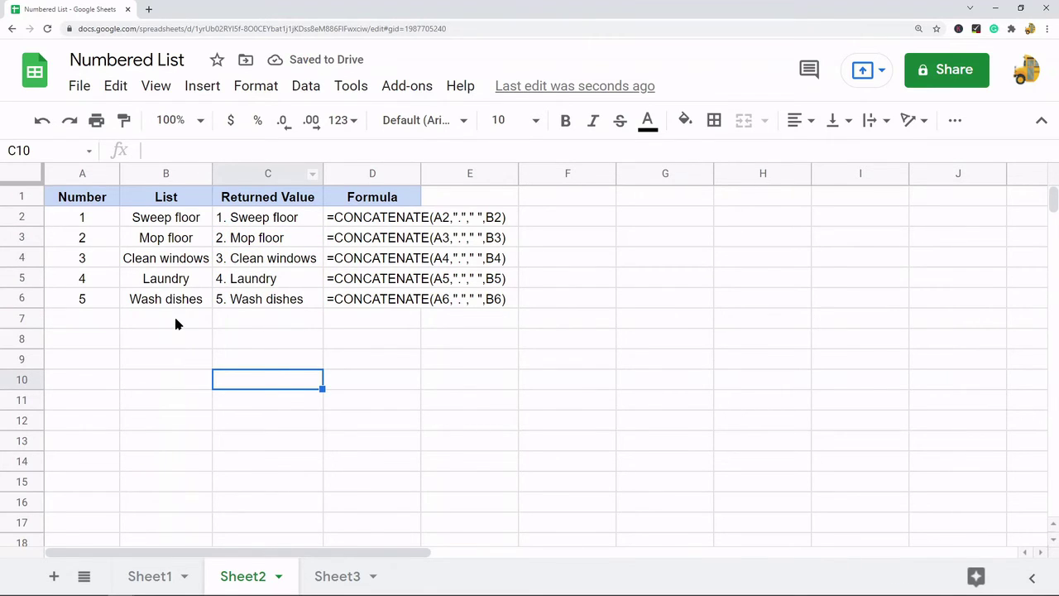
Step: Select the empty cells below the numbered list in column C
{"action": "scroll", "coordinate": [182, 403], "scroll_direction": "down", "scroll_amount": 15}
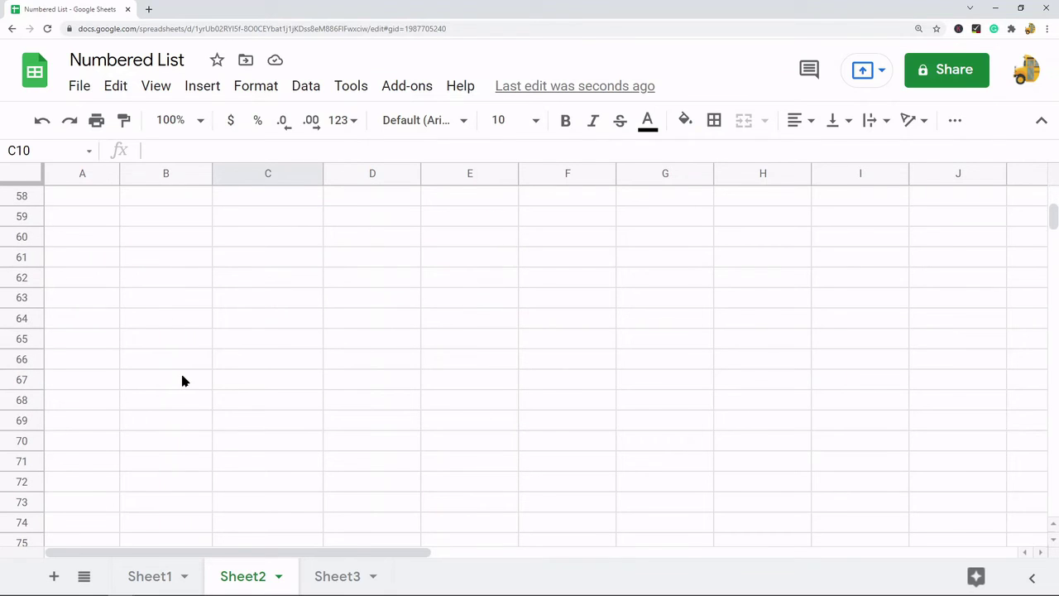
{"action": "scroll", "coordinate": [207, 339], "scroll_direction": "up", "scroll_amount": 15}
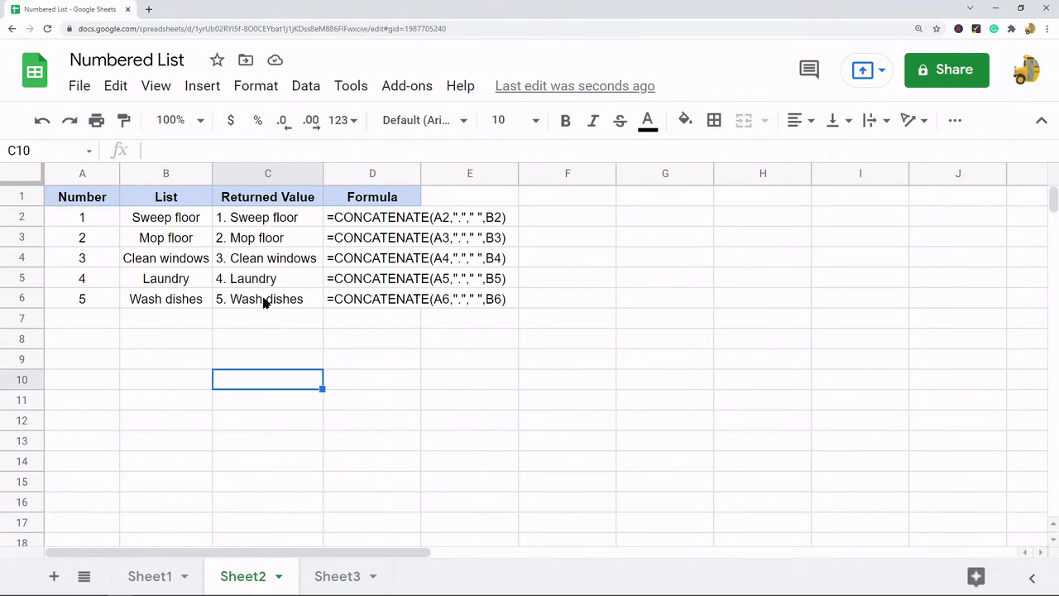
{"action": "left_click", "coordinate": [264, 302]}
{"action": "left_click", "coordinate": [266, 321]}
{"action": "key", "text": "shift+Page_Down"}
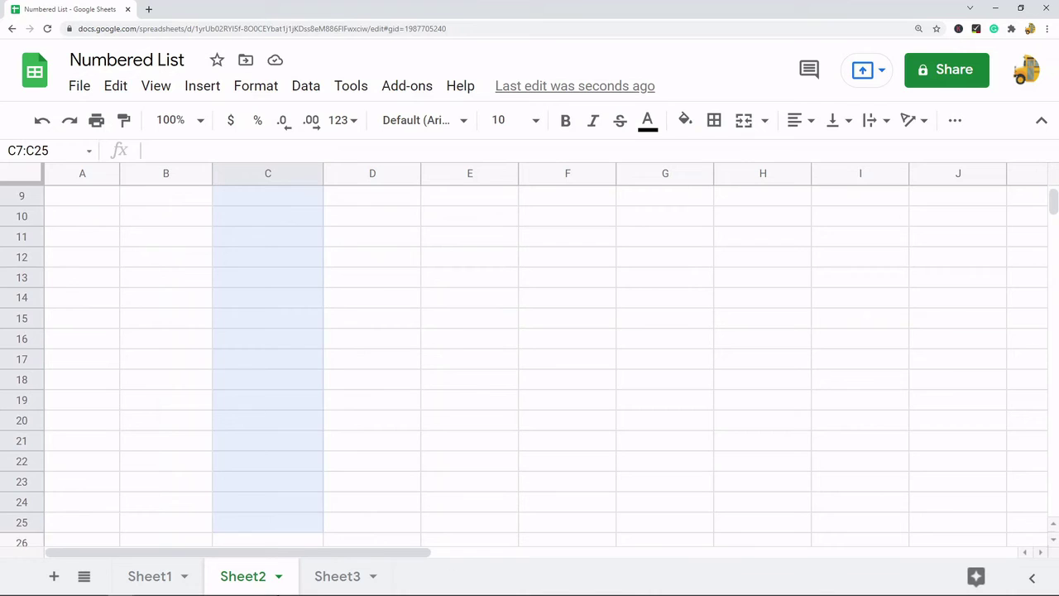
{"action": "key", "text": "shift+Down"}
{"action": "key", "text": "shift+Down"}
{"action": "key", "text": "shift+Down"}
{"action": "scroll", "coordinate": [334, 380], "scroll_direction": "up", "scroll_amount": 3}
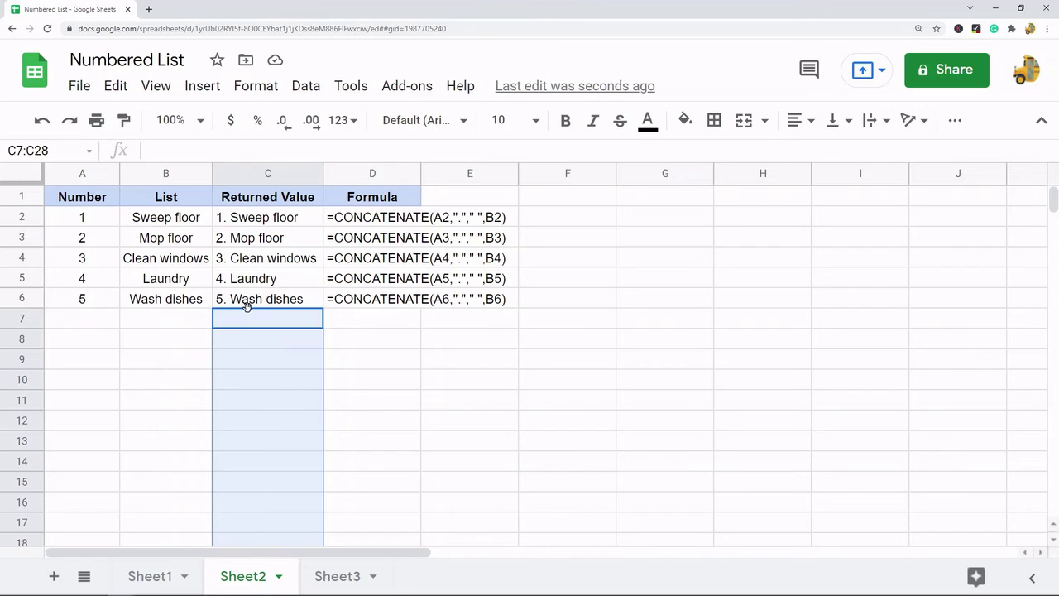
Step: Copy the numbered chores in C2:C6 and paste them into A9 as a multi-line entry
{"action": "left_click_drag", "start_coordinate": [260, 305], "coordinate": [262, 223]}
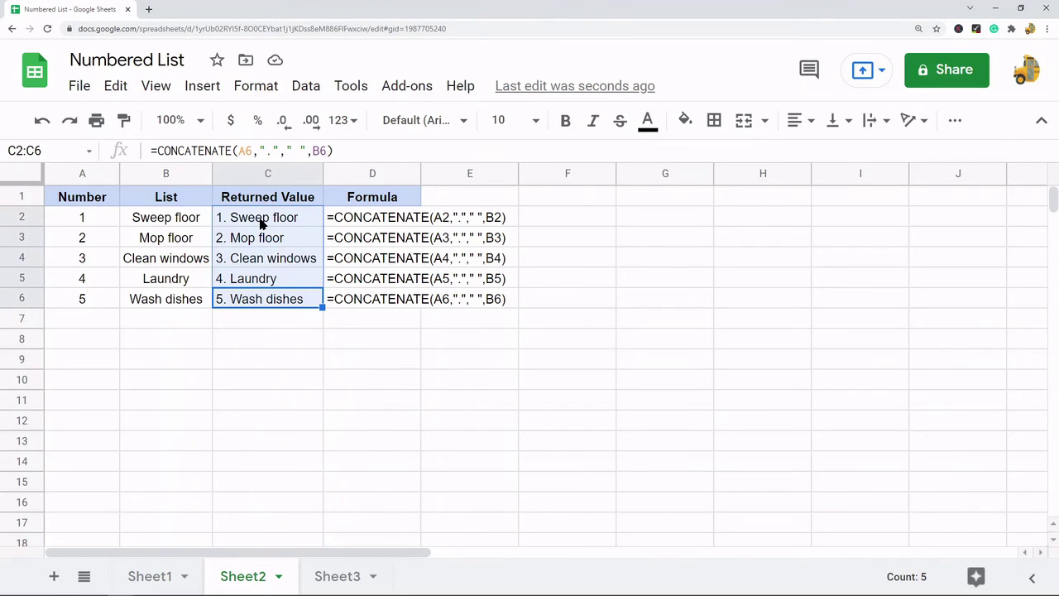
{"action": "key", "text": "ctrl+c"}
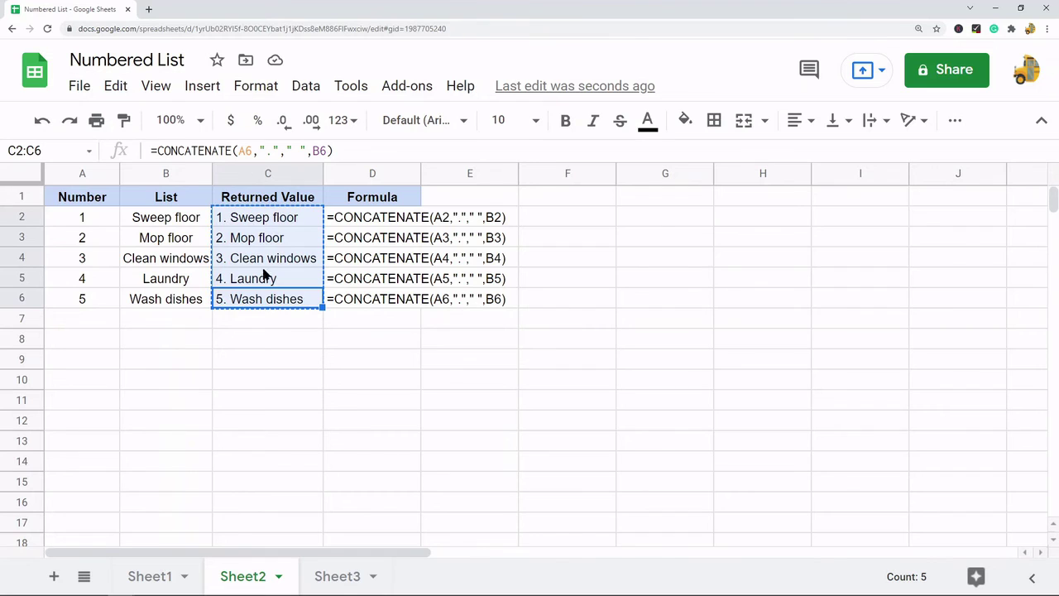
{"action": "right_click", "coordinate": [261, 231]}
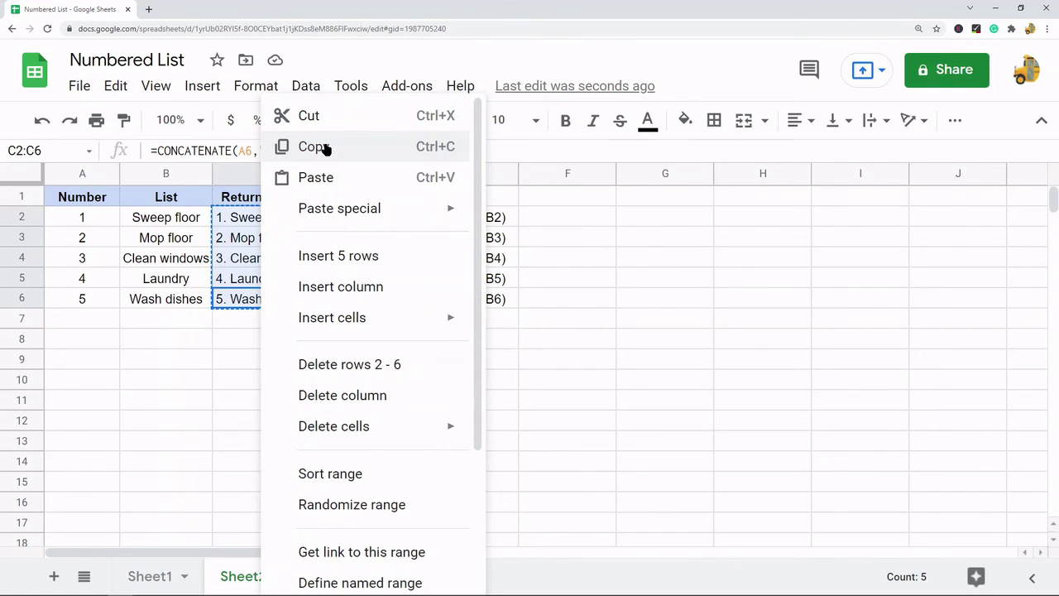
{"action": "left_click", "coordinate": [86, 356]}
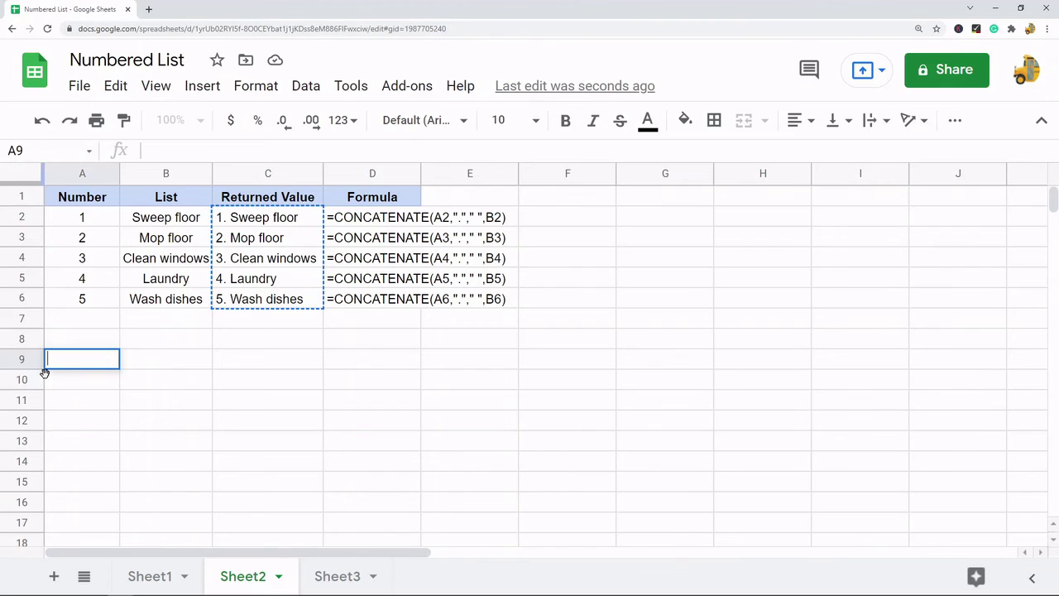
{"action": "key", "text": "Return"}
{"action": "right_click", "coordinate": [76, 359]}
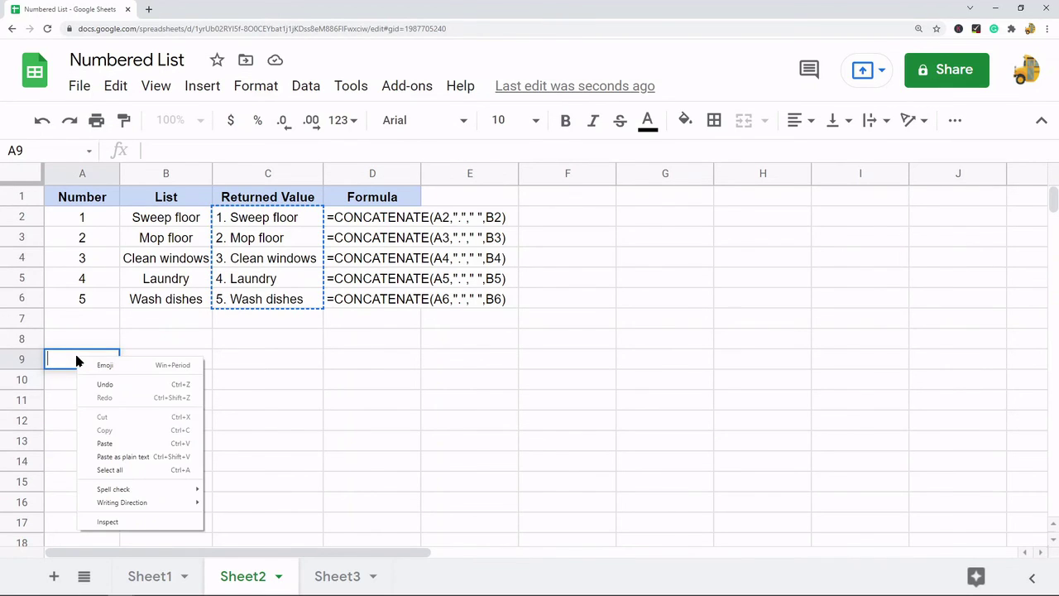
{"action": "left_click", "coordinate": [118, 445]}
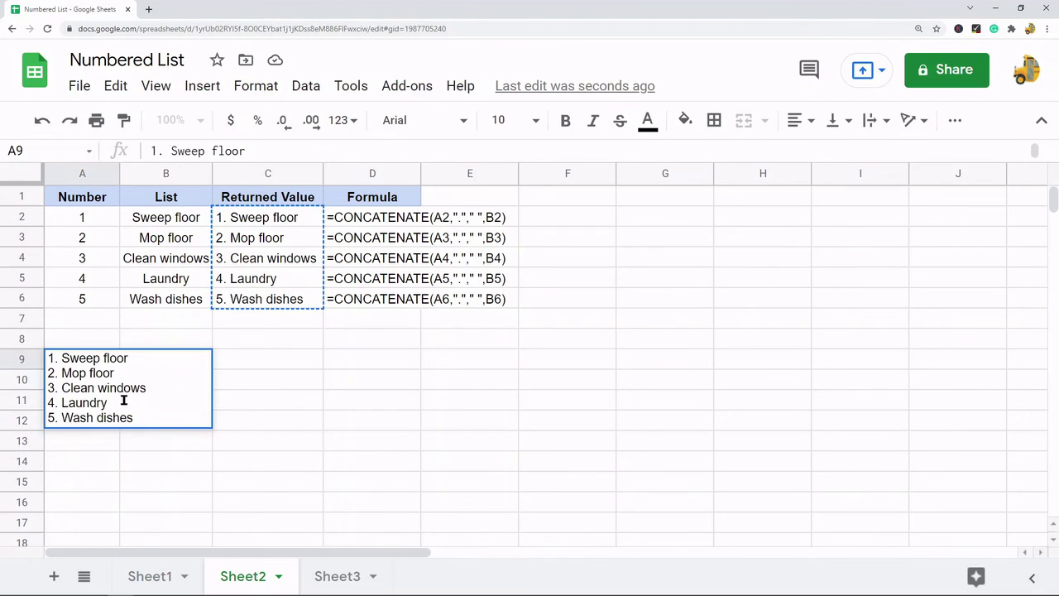
{"action": "left_click", "coordinate": [366, 402]}
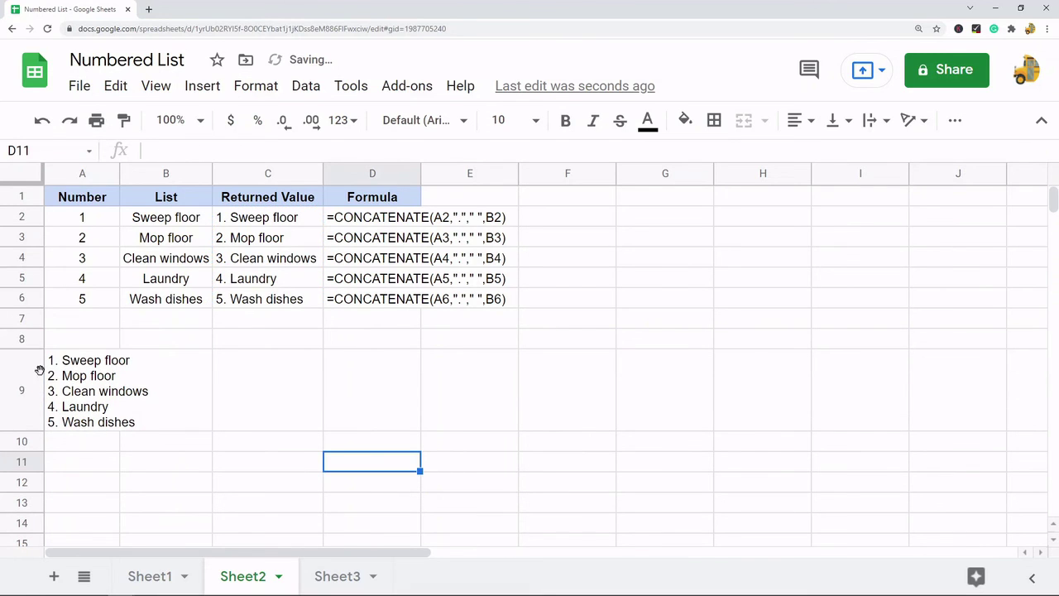
{"action": "left_click", "coordinate": [345, 460]}
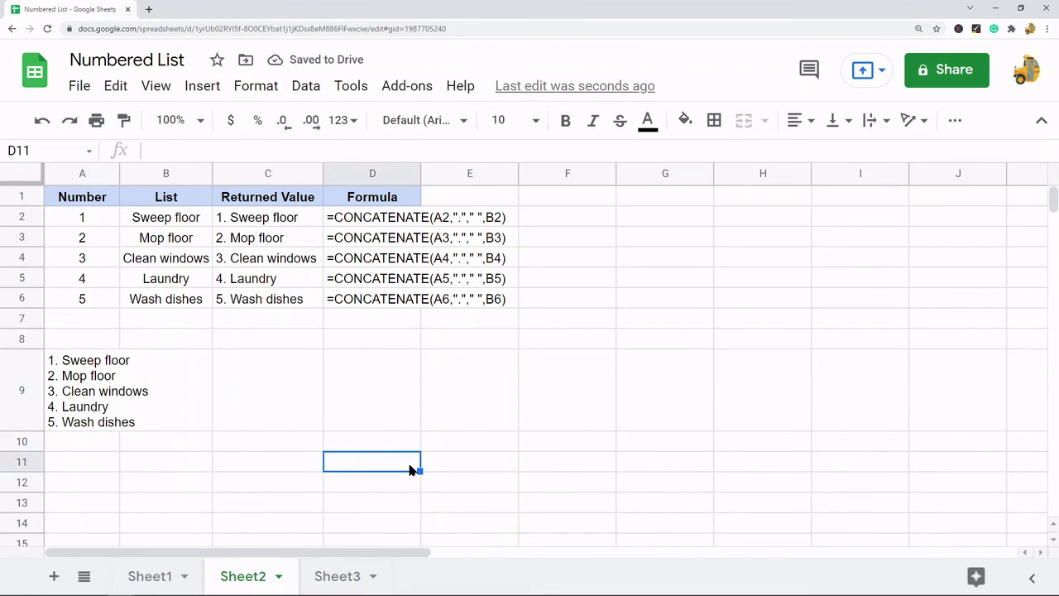